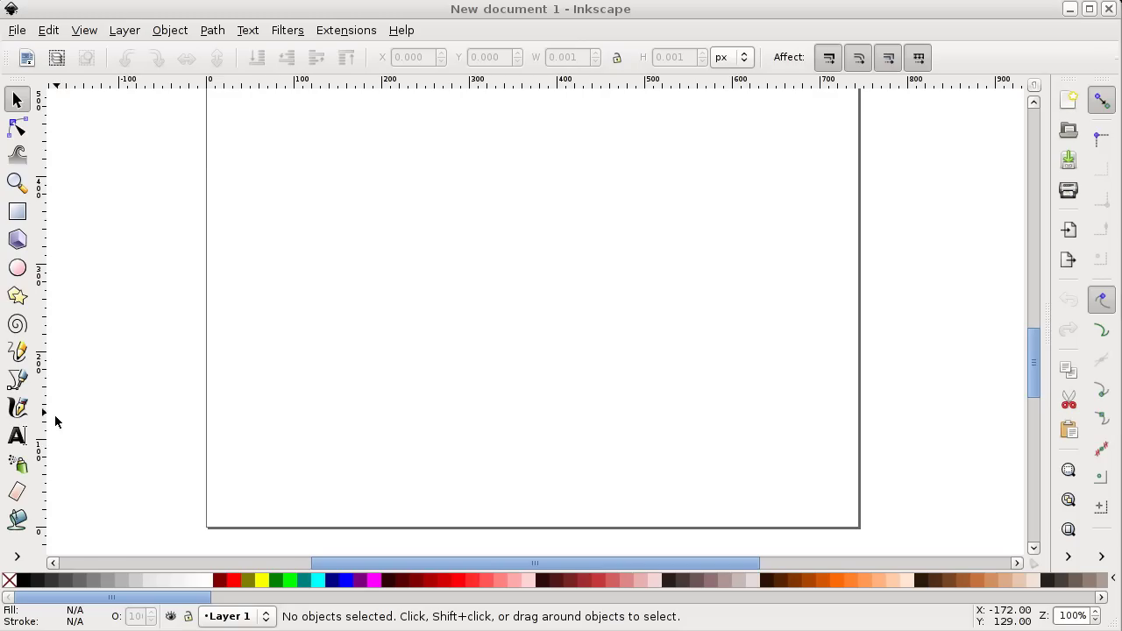
- Create 72-pt Sans text reading 'Hello world!' near the page's lower-left corner
{"action": "left_click", "coordinate": [17, 436]}
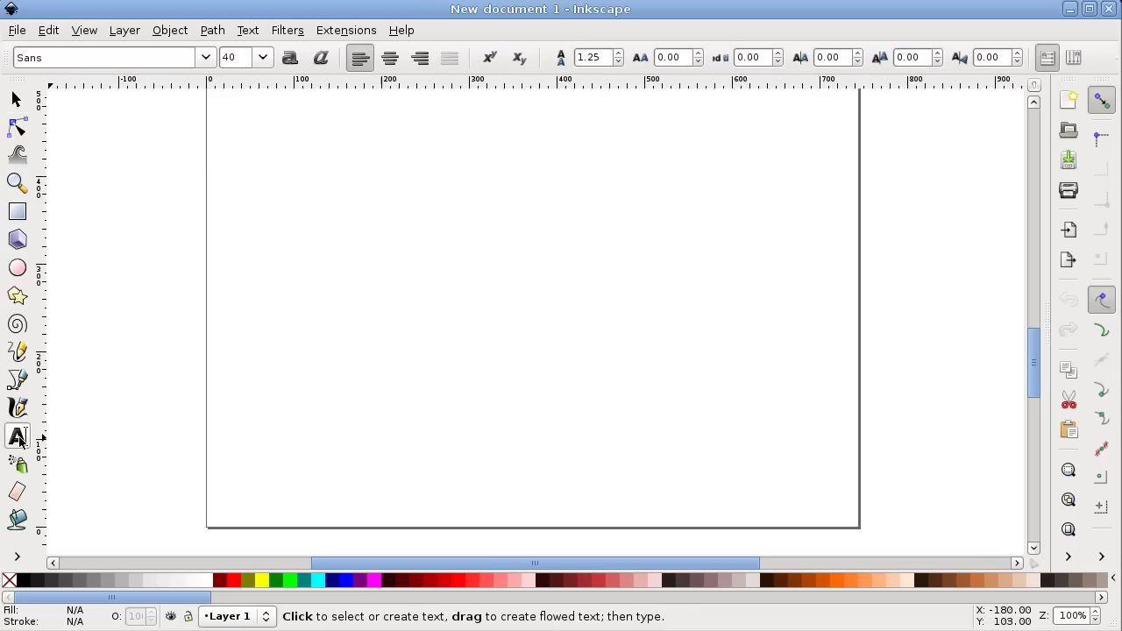
{"action": "left_click", "coordinate": [232, 478]}
{"action": "left_click", "coordinate": [263, 57]}
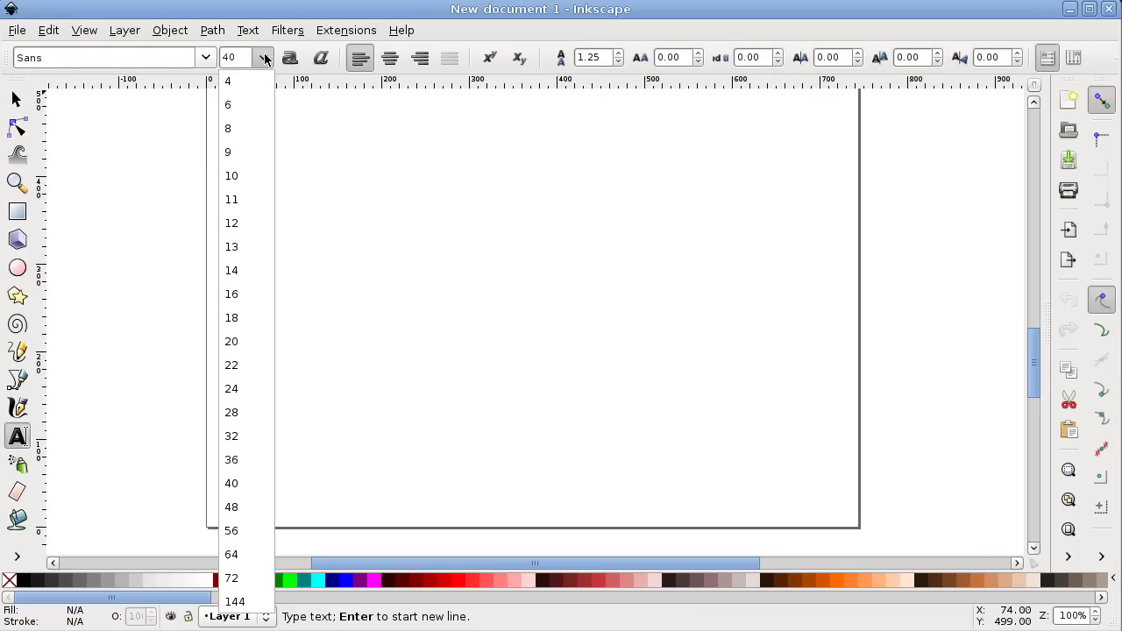
{"action": "left_click", "coordinate": [237, 577]}
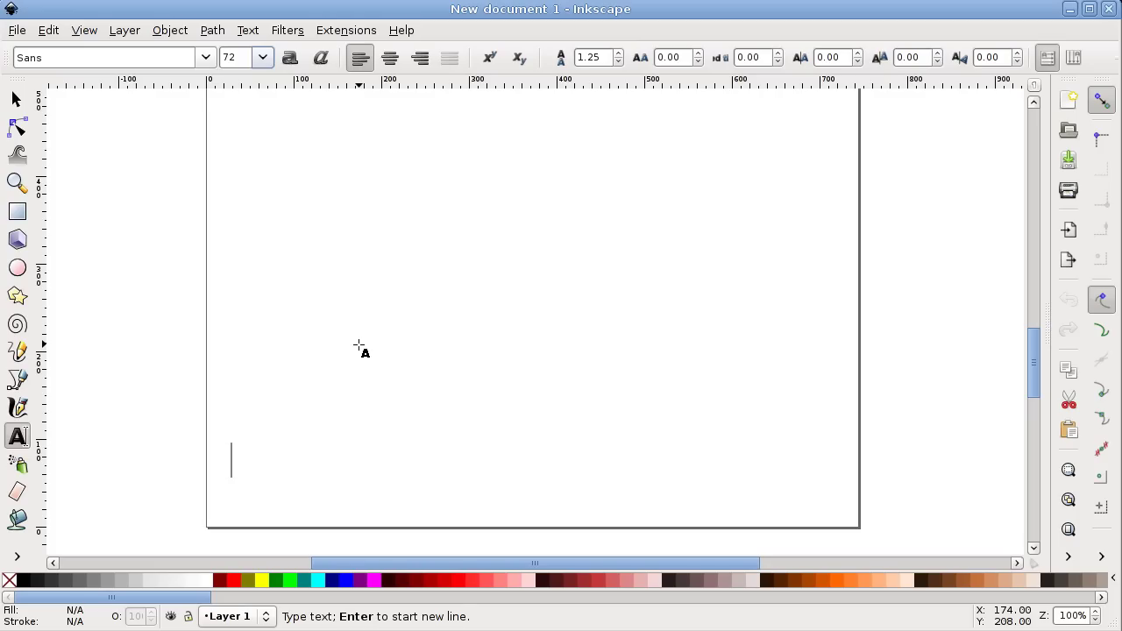
{"action": "left_click", "coordinate": [233, 476]}
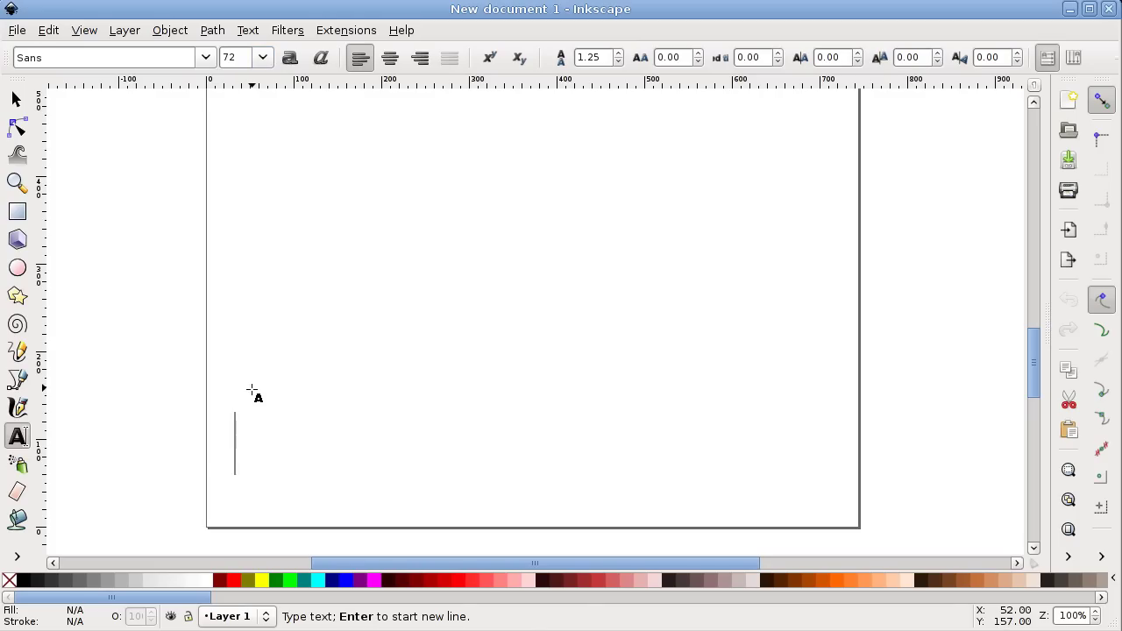
{"action": "type", "text": "Hello "}
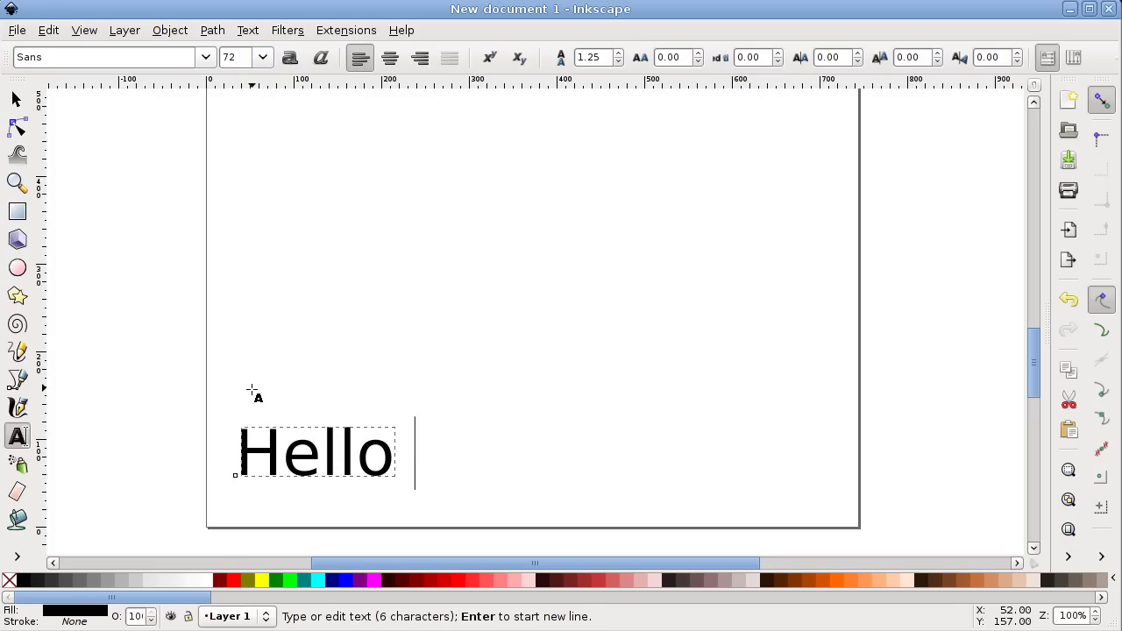
{"action": "type", "text": "world!"}
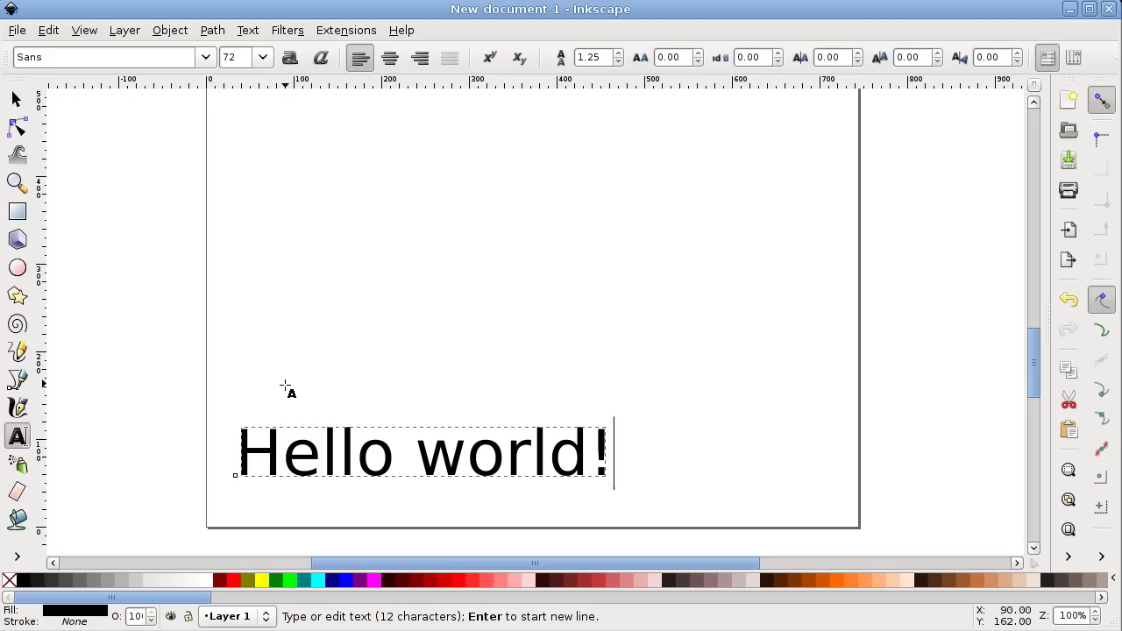
{"action": "left_click", "coordinate": [19, 437]}
- Add 2-point Gcodetools orientation markers at (0.0; 0.0; 0.0) and (100.0; 0.0; -1.0)
{"action": "left_click", "coordinate": [333, 33]}
{"action": "mouse_move", "coordinate": [362, 137]}
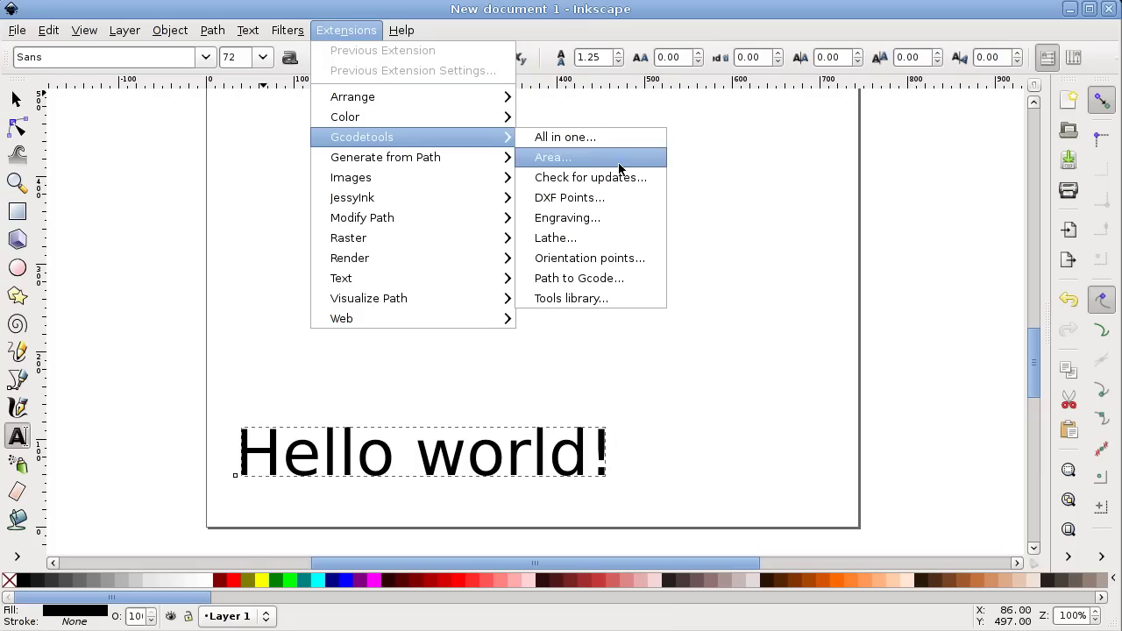
{"action": "left_click", "coordinate": [589, 257]}
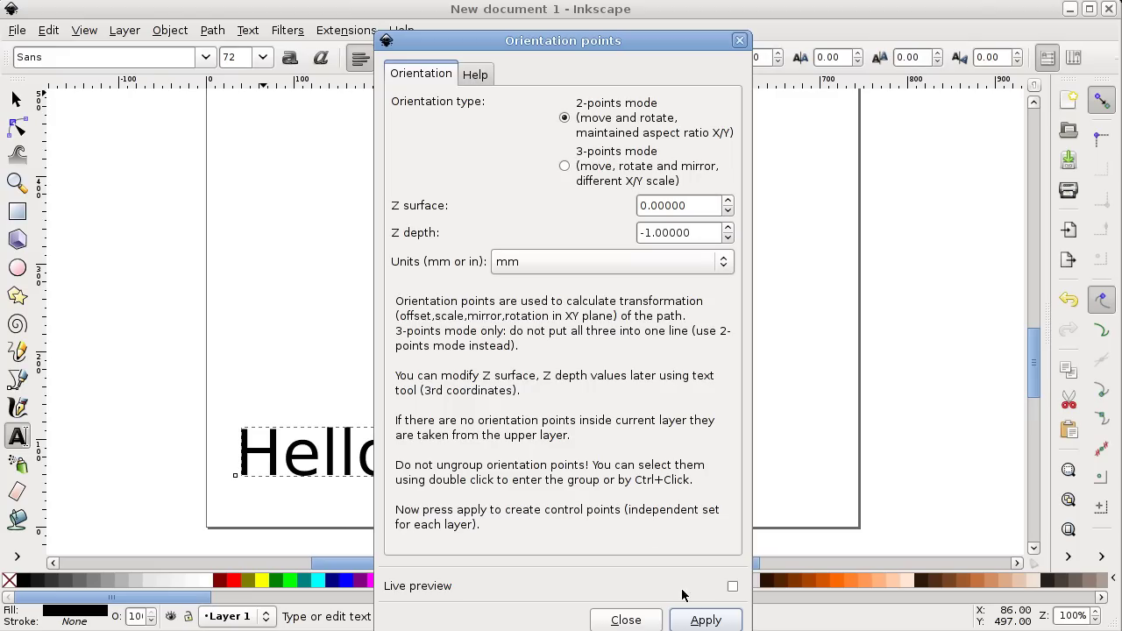
{"action": "left_click", "coordinate": [693, 617]}
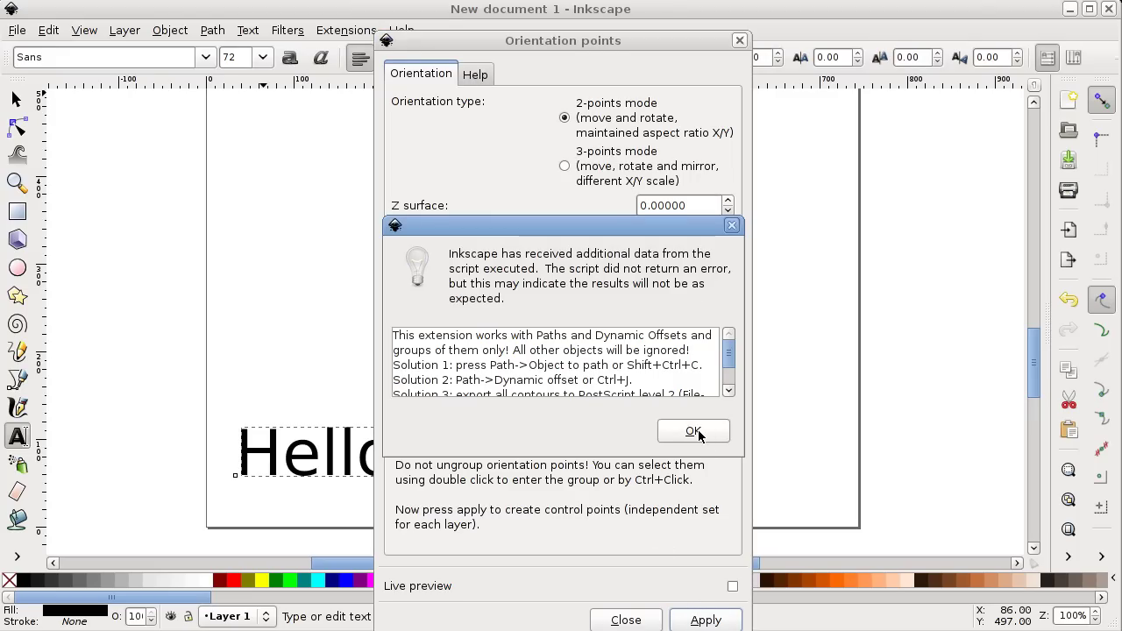
{"action": "left_click", "coordinate": [692, 431]}
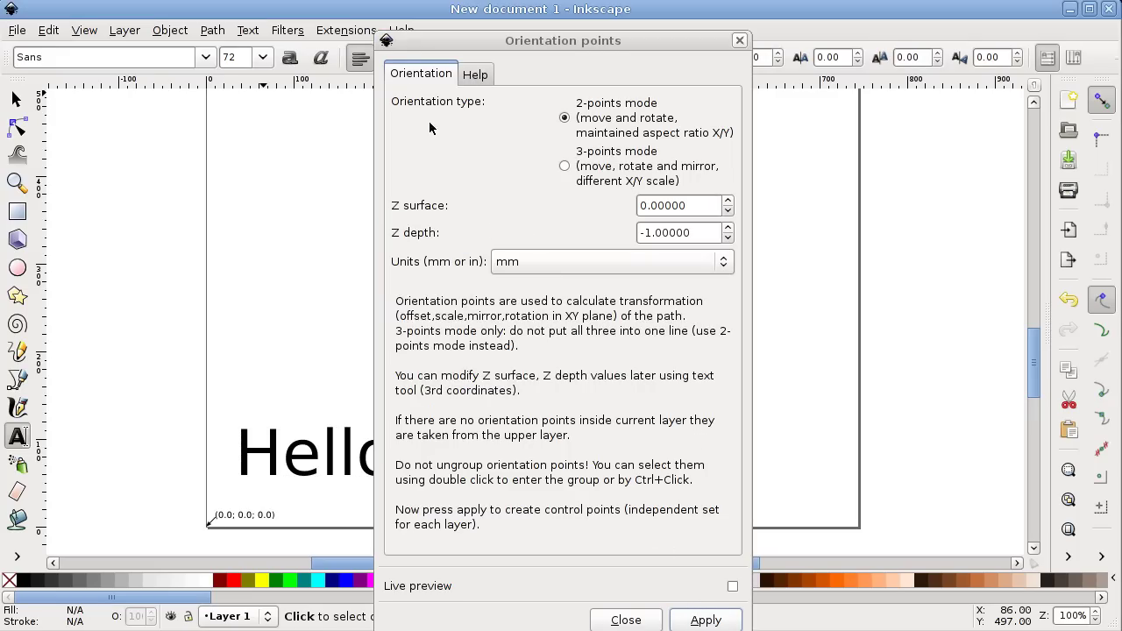
{"action": "left_click", "coordinate": [626, 619]}
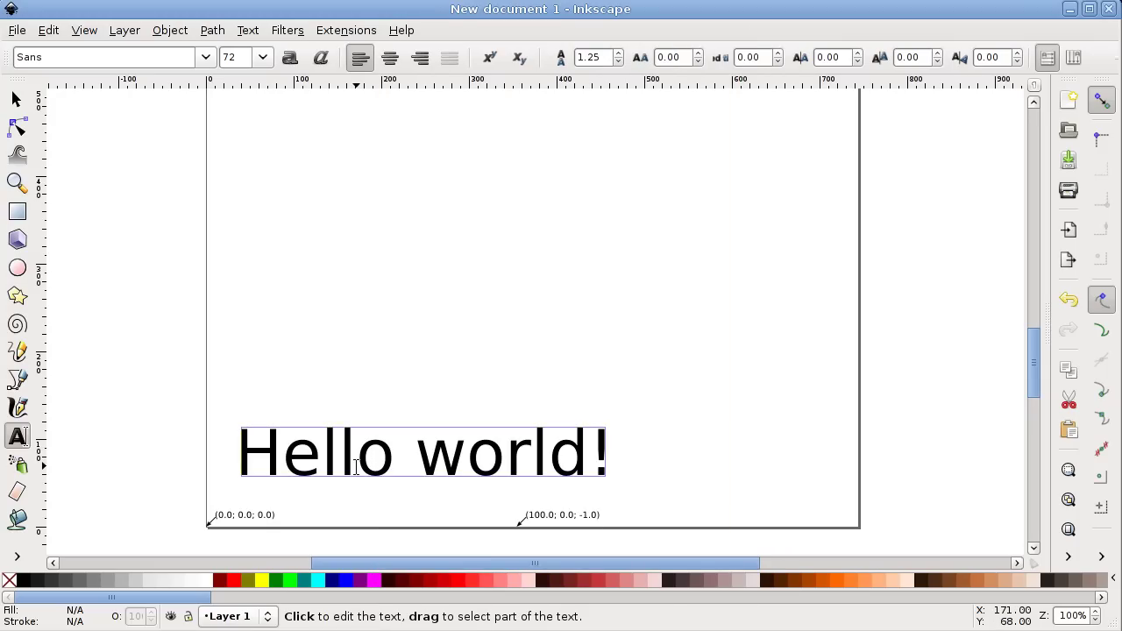
- Convert the Hello world! text with Object to Path into a group of 11 letter paths
{"action": "left_click", "coordinate": [243, 441]}
{"action": "key", "text": "Escape"}
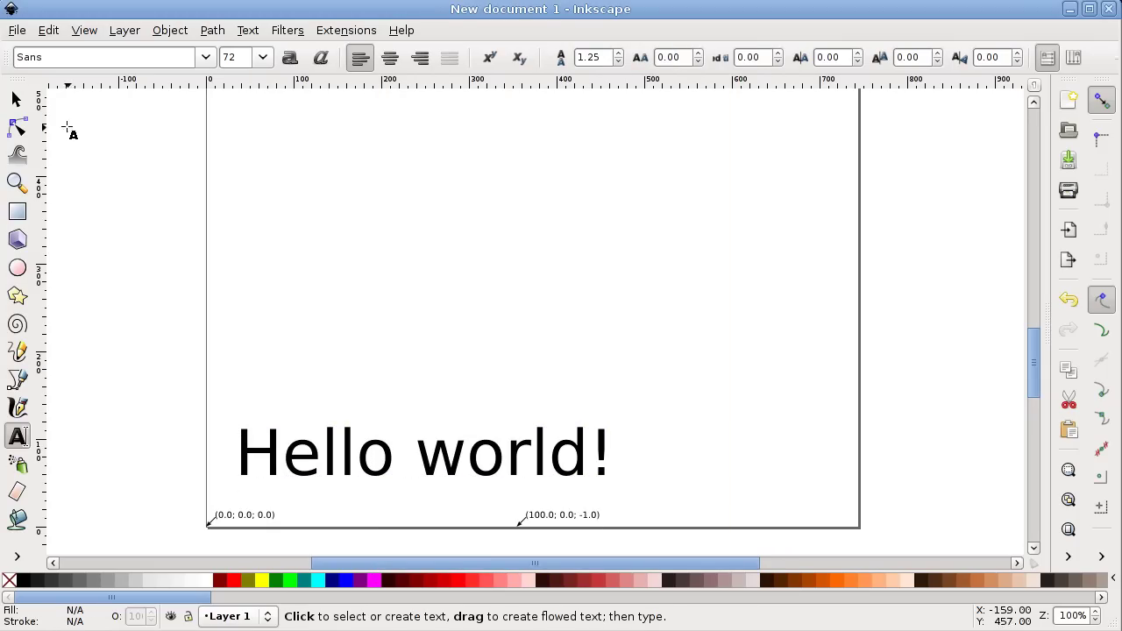
{"action": "key", "text": "F1"}
{"action": "left_click", "coordinate": [259, 452]}
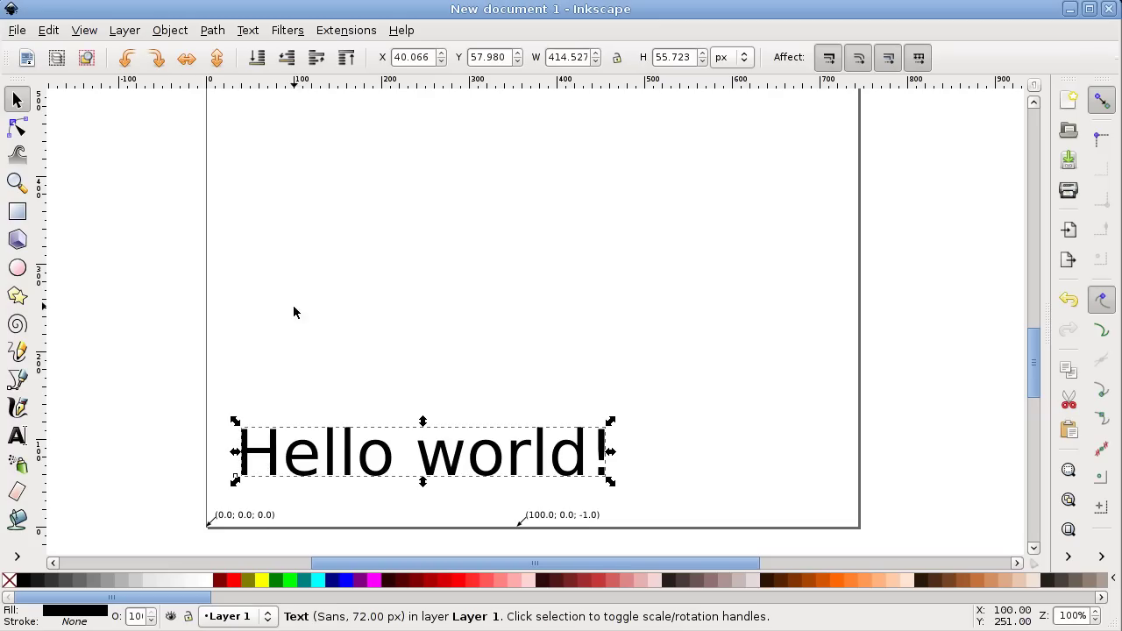
{"action": "key", "text": "ctrl+shift"}
{"action": "key", "text": "ctrl+shift+c"}
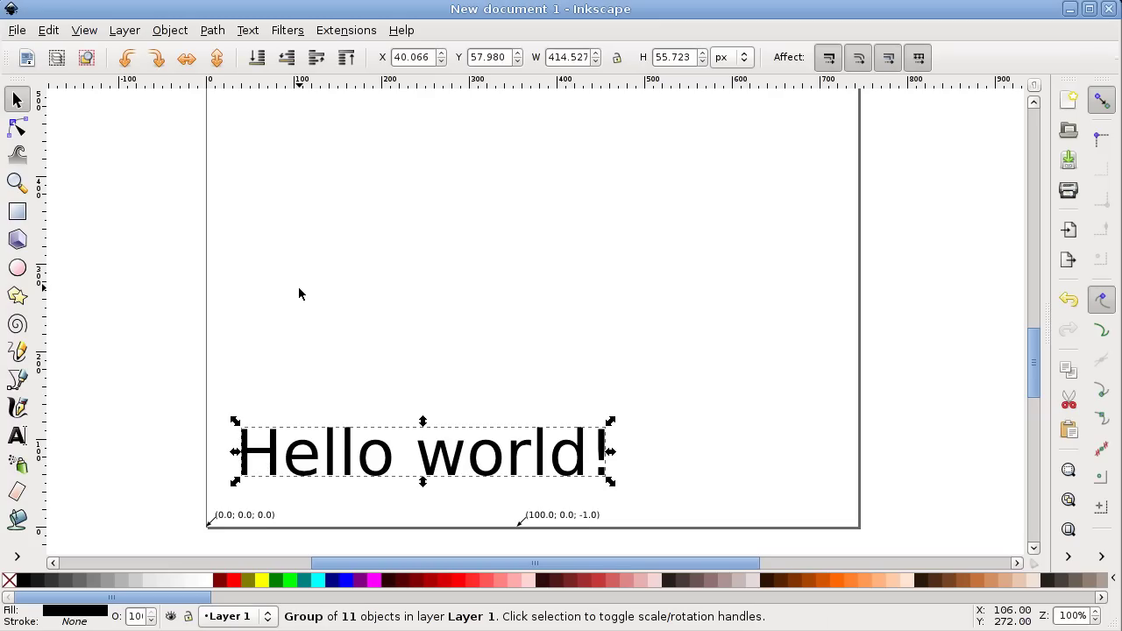
{"action": "key", "text": "ctrl"}
{"action": "key", "text": "n"}
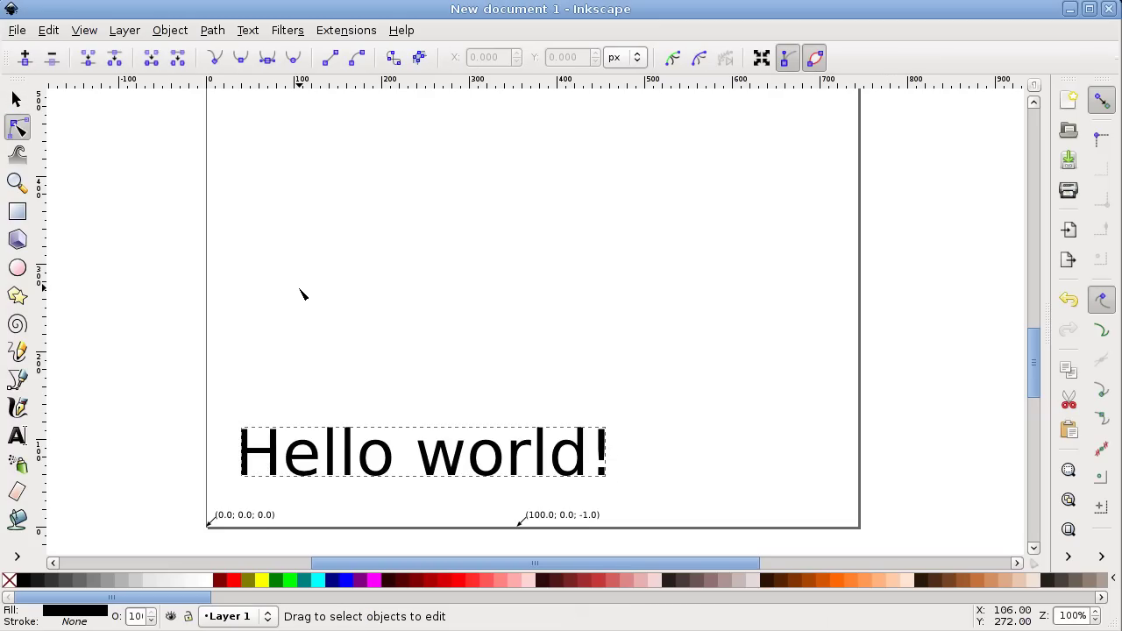
- Insert the default Gcodetools tool card (diameter 10.0, feed 400.0) onto the page
{"action": "left_click", "coordinate": [347, 32]}
{"action": "mouse_move", "coordinate": [362, 137]}
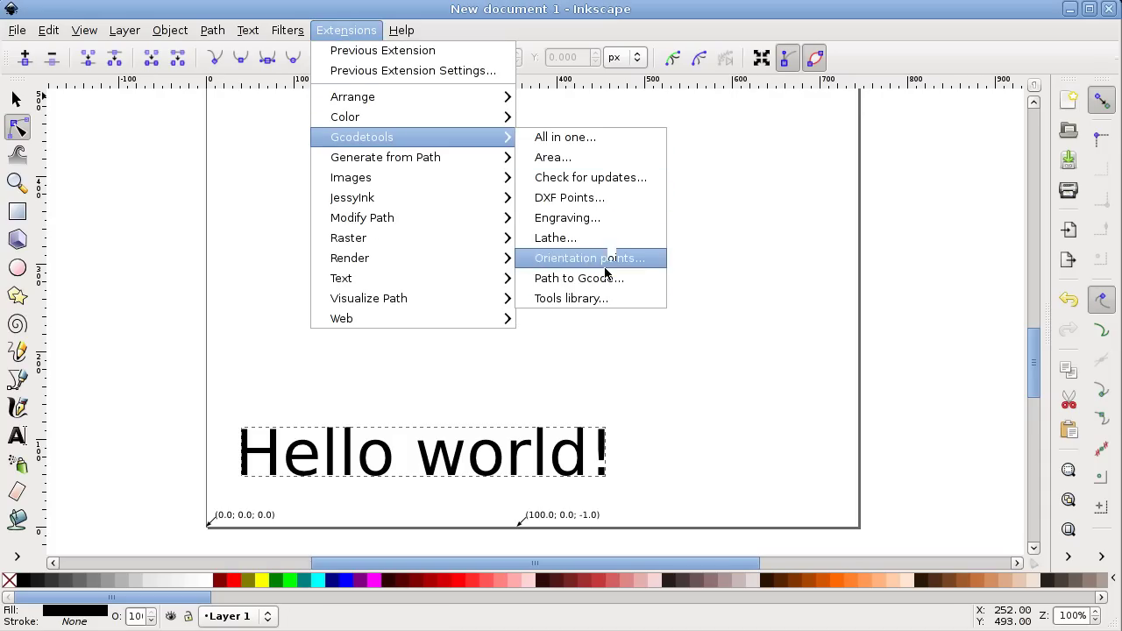
{"action": "left_click", "coordinate": [580, 302]}
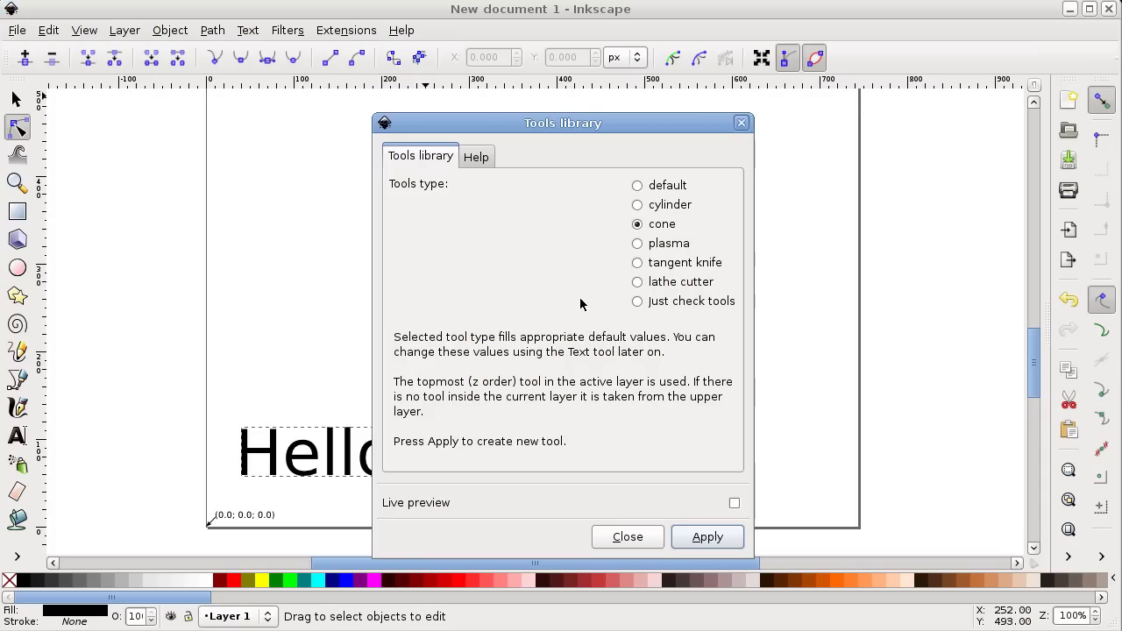
{"action": "left_click", "coordinate": [666, 188]}
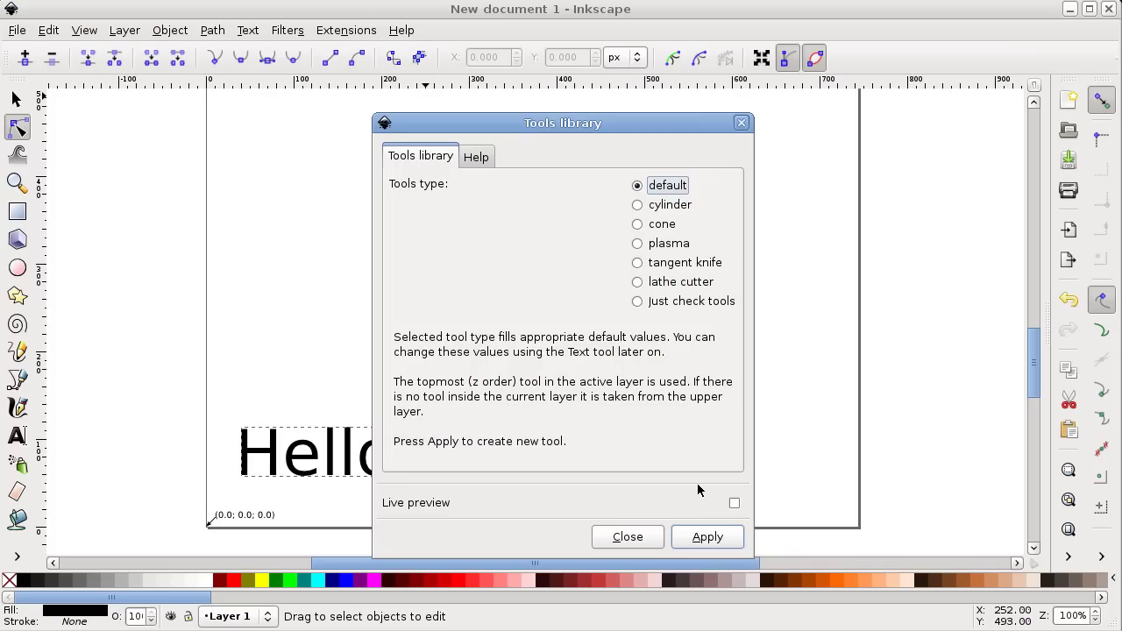
{"action": "left_click", "coordinate": [707, 538]}
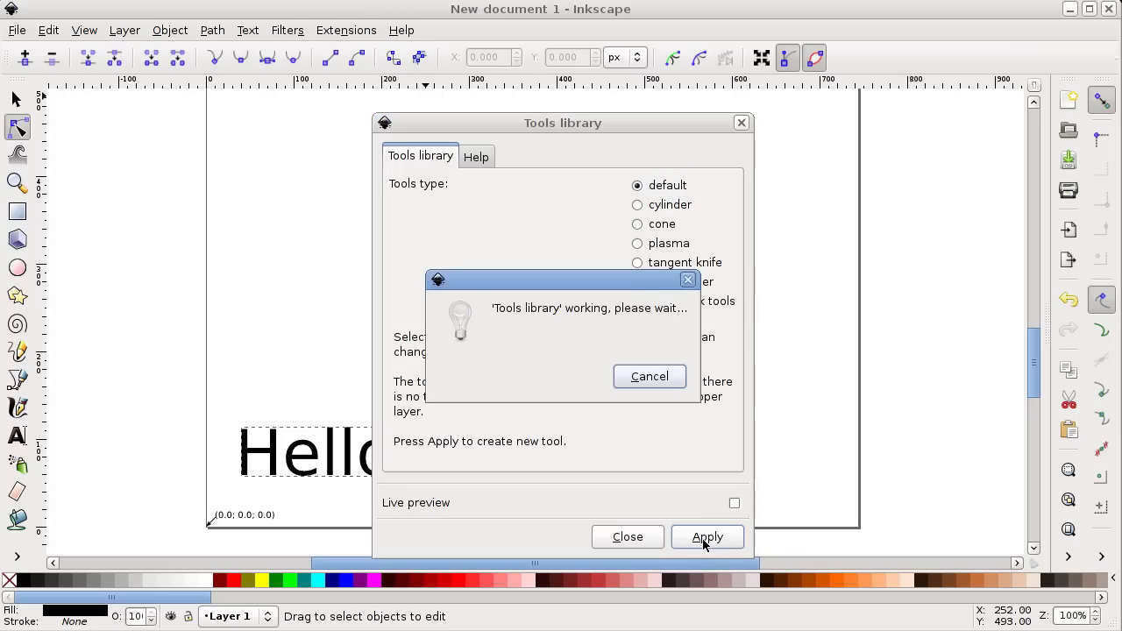
{"action": "left_click", "coordinate": [644, 535]}
- Move the green tool table below the page
{"action": "left_click", "coordinate": [539, 313]}
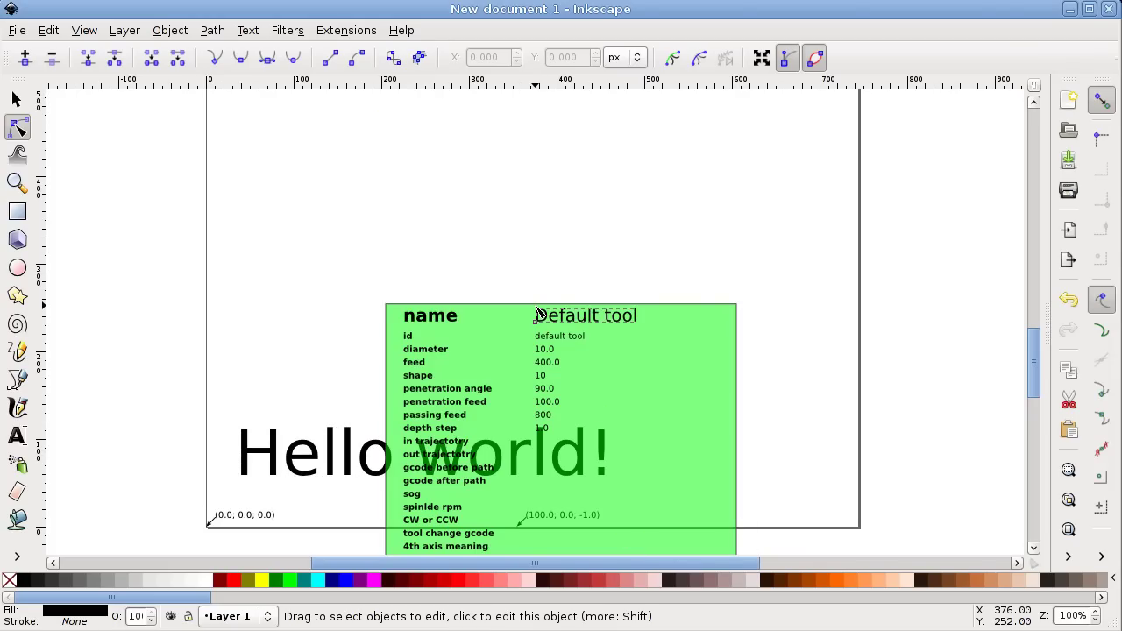
{"action": "left_click", "coordinate": [16, 99]}
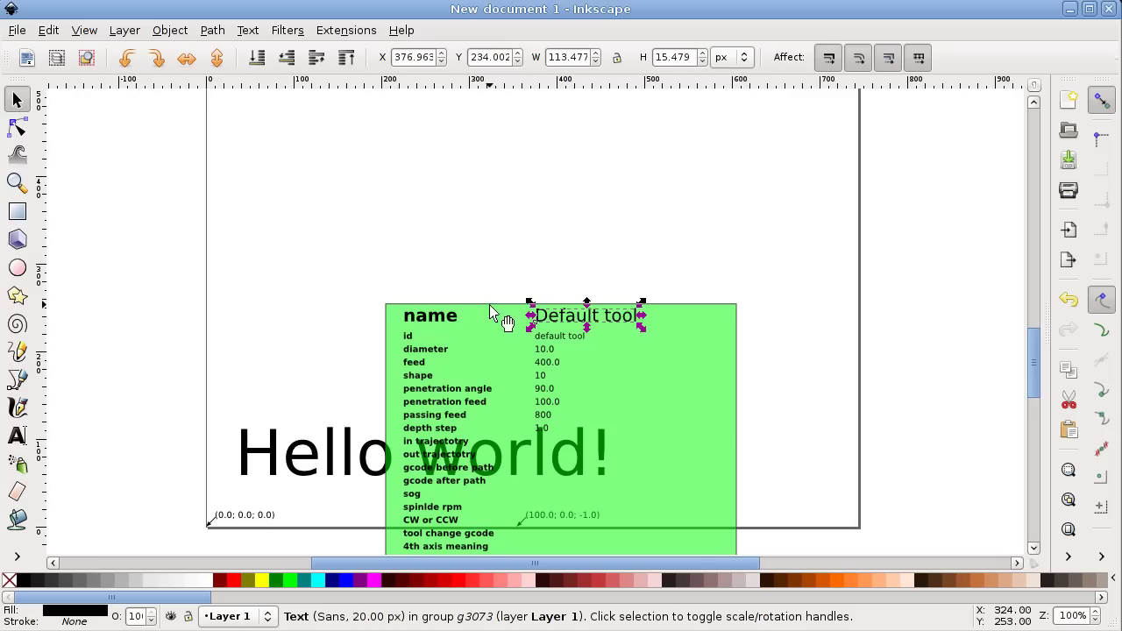
{"action": "left_click", "coordinate": [496, 311]}
{"action": "scroll", "coordinate": [498, 304], "scroll_direction": "down", "scroll_amount": 6}
{"action": "scroll", "coordinate": [501, 267], "scroll_direction": "up", "scroll_amount": 2}
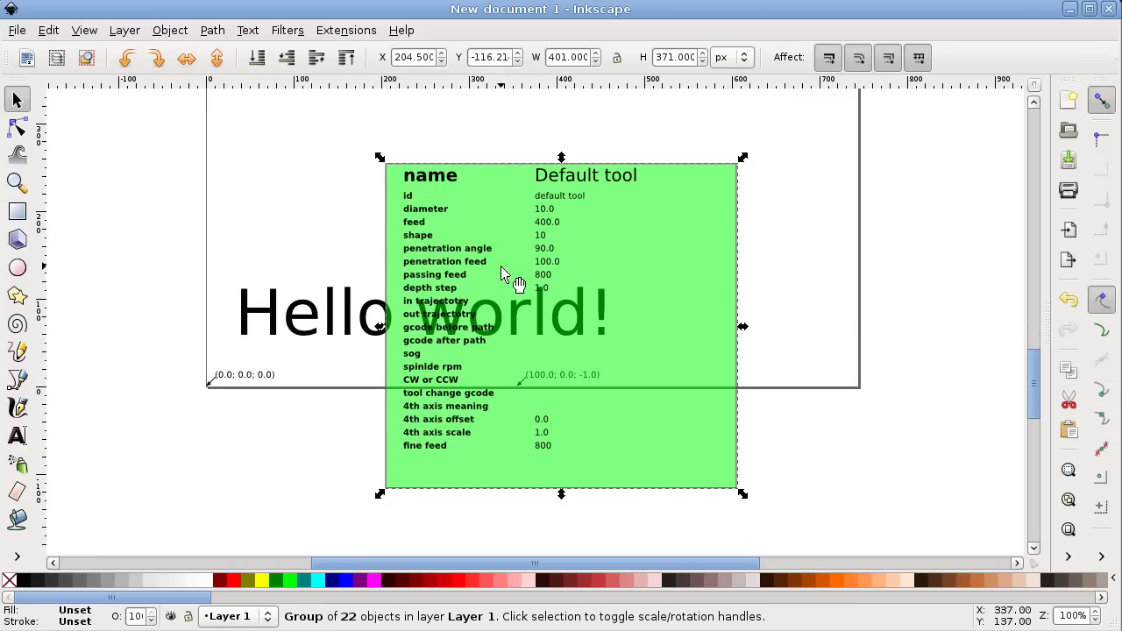
{"action": "left_click_drag", "start_coordinate": [513, 176], "coordinate": [516, 410]}
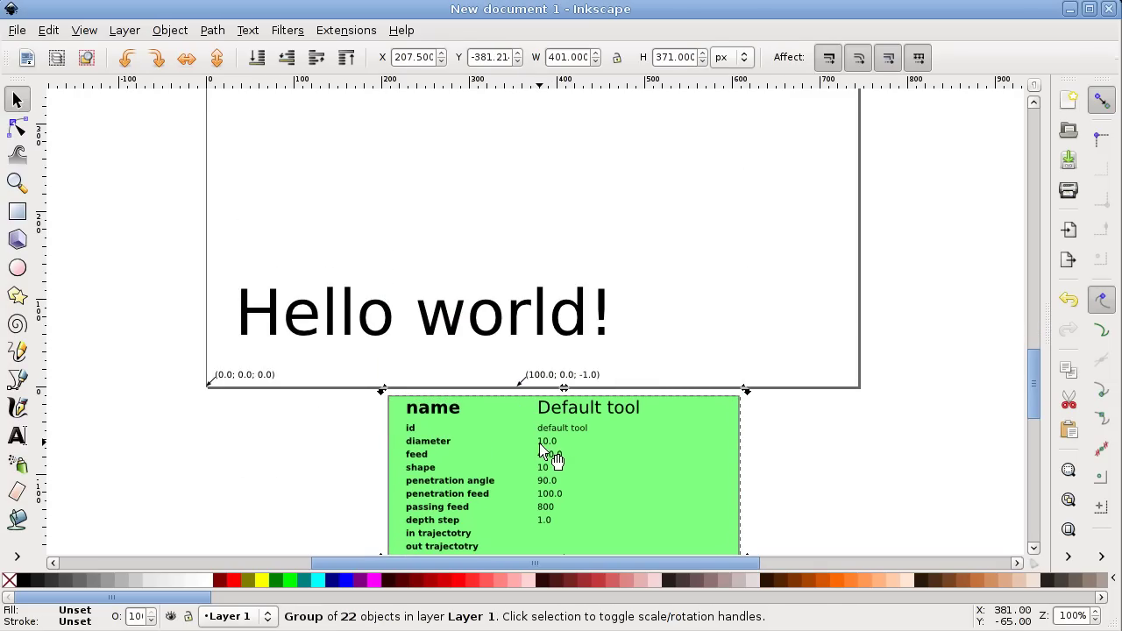
- Edit the tool values to diameter 3.0 and feed 200.0, then select the tool group
{"action": "left_click", "coordinate": [17, 435]}
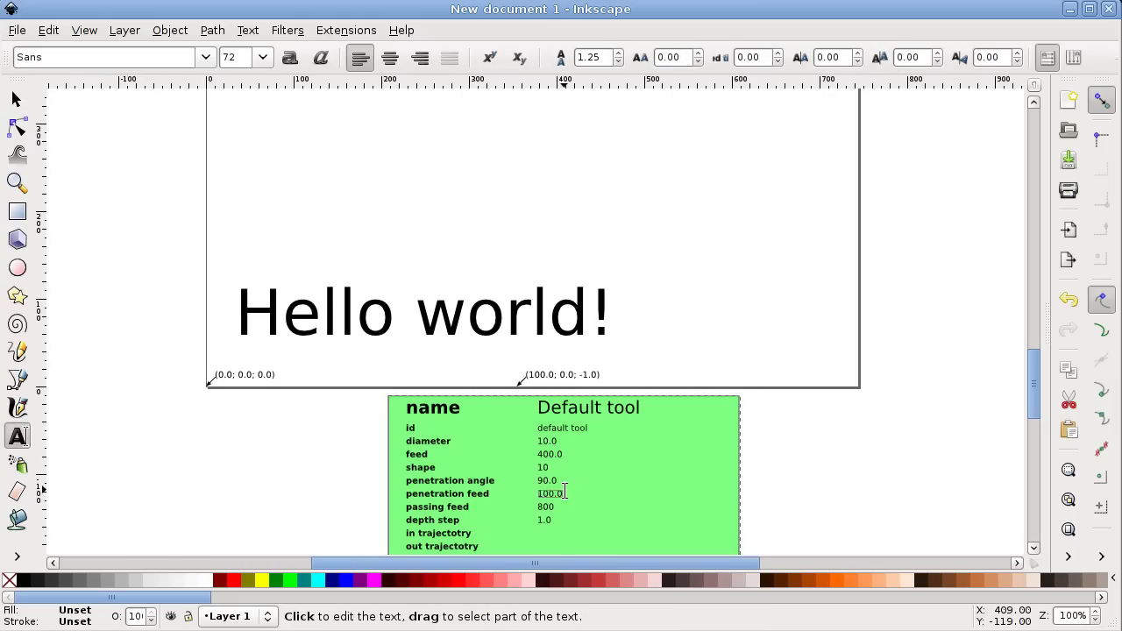
{"action": "left_click", "coordinate": [544, 441]}
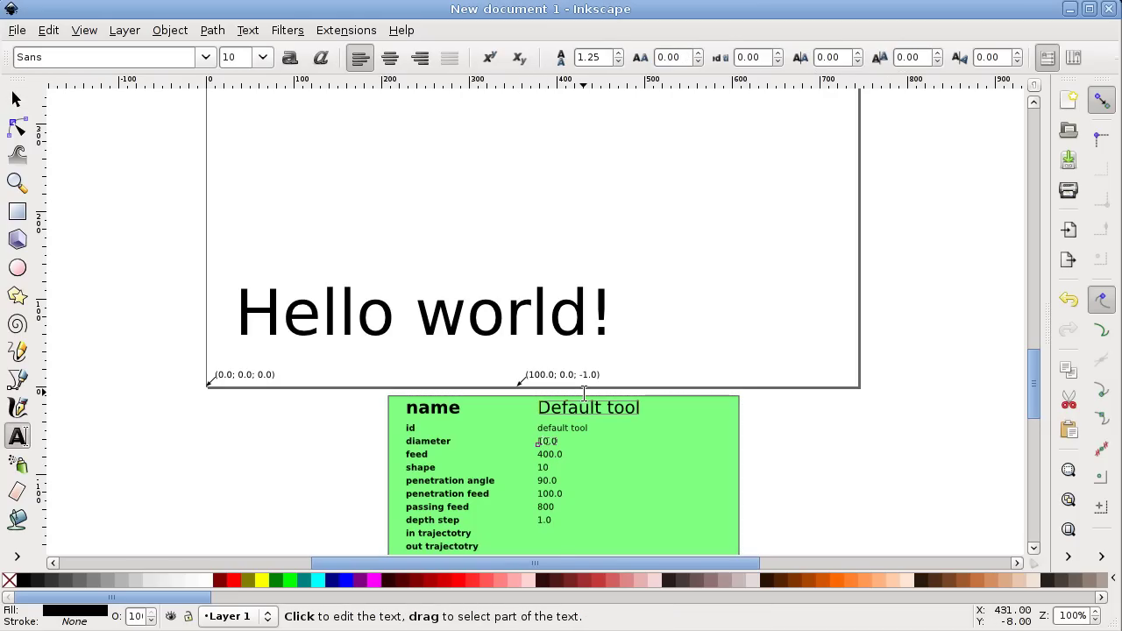
{"action": "key", "text": "BackSpace"}
{"action": "type", "text": "2"}
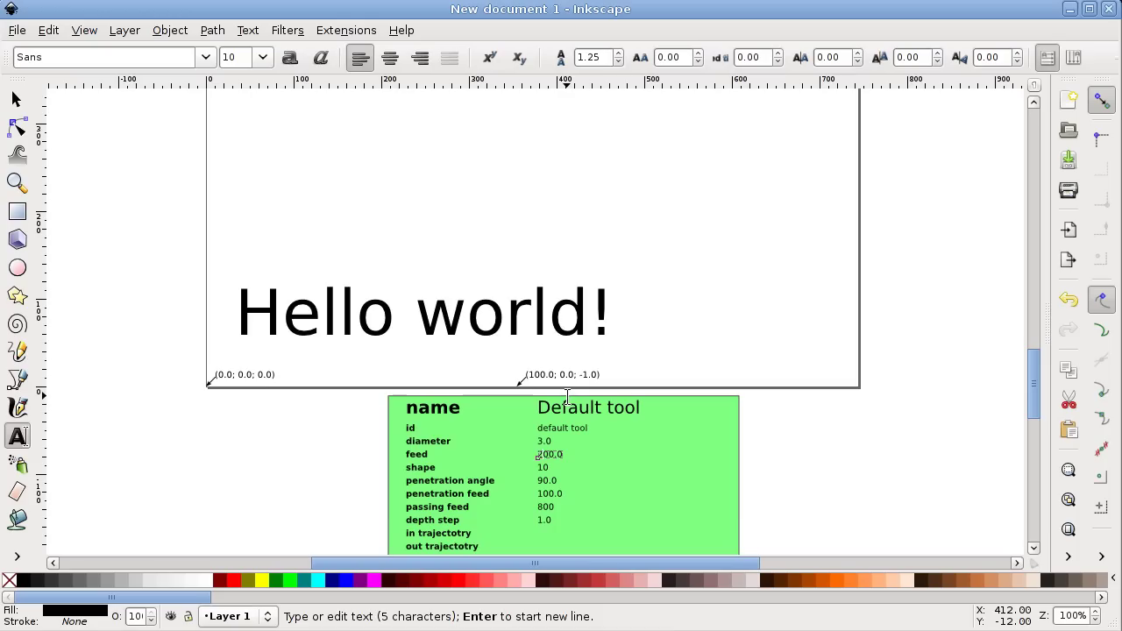
{"action": "left_click", "coordinate": [16, 99]}
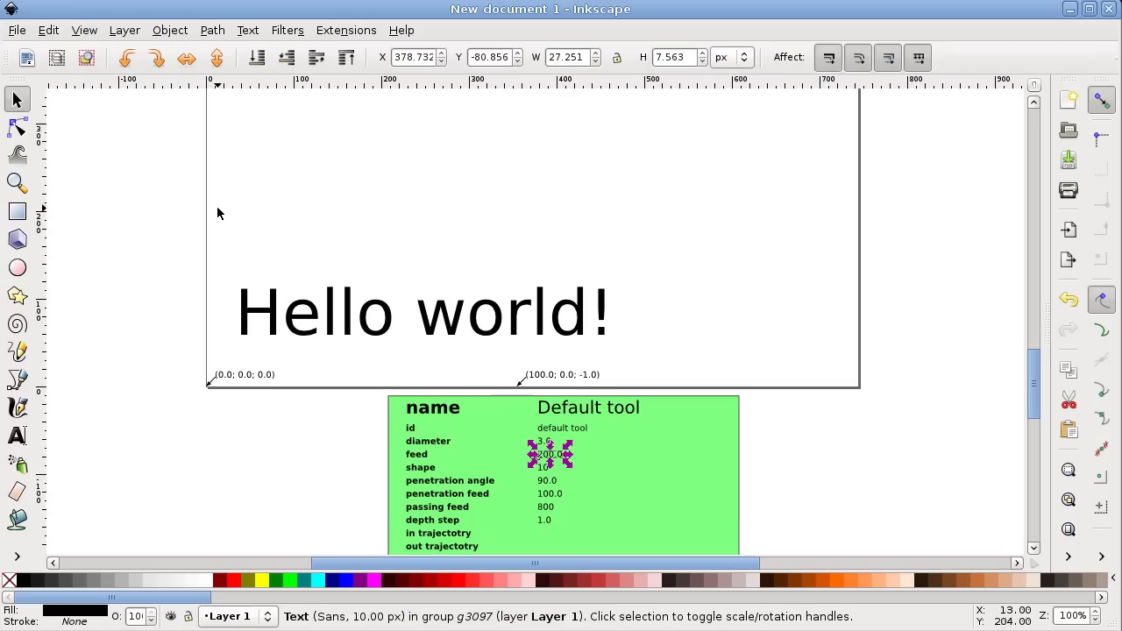
{"action": "left_click", "coordinate": [498, 431]}
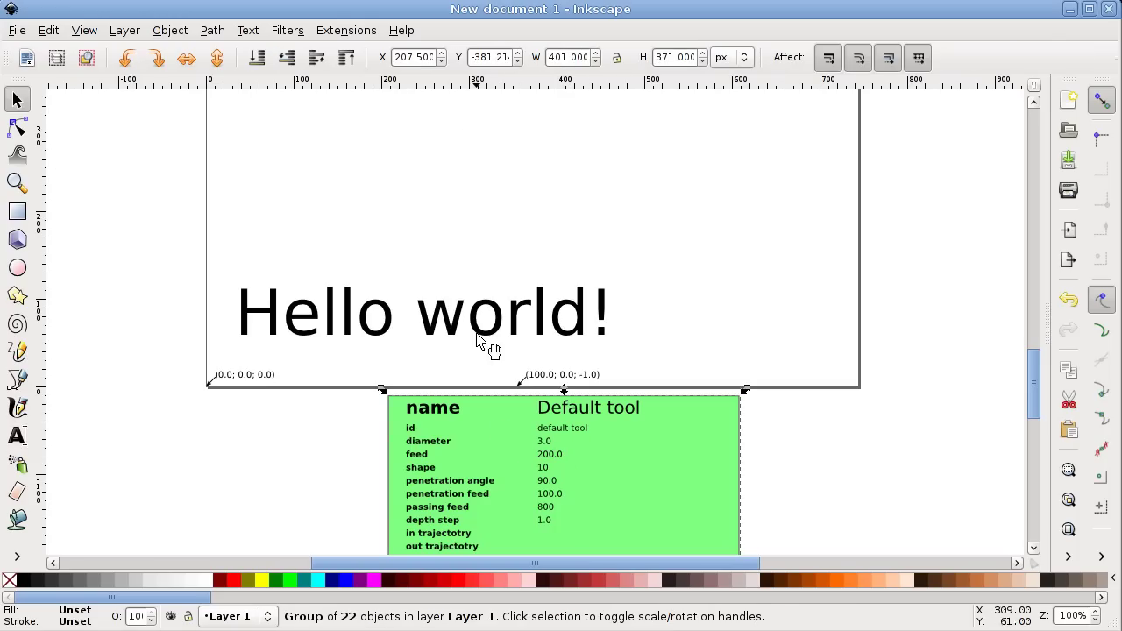
- Run Path to Gcode with the Z-axis scale and offset options checked
{"action": "left_click", "coordinate": [339, 34]}
{"action": "mouse_move", "coordinate": [362, 137]}
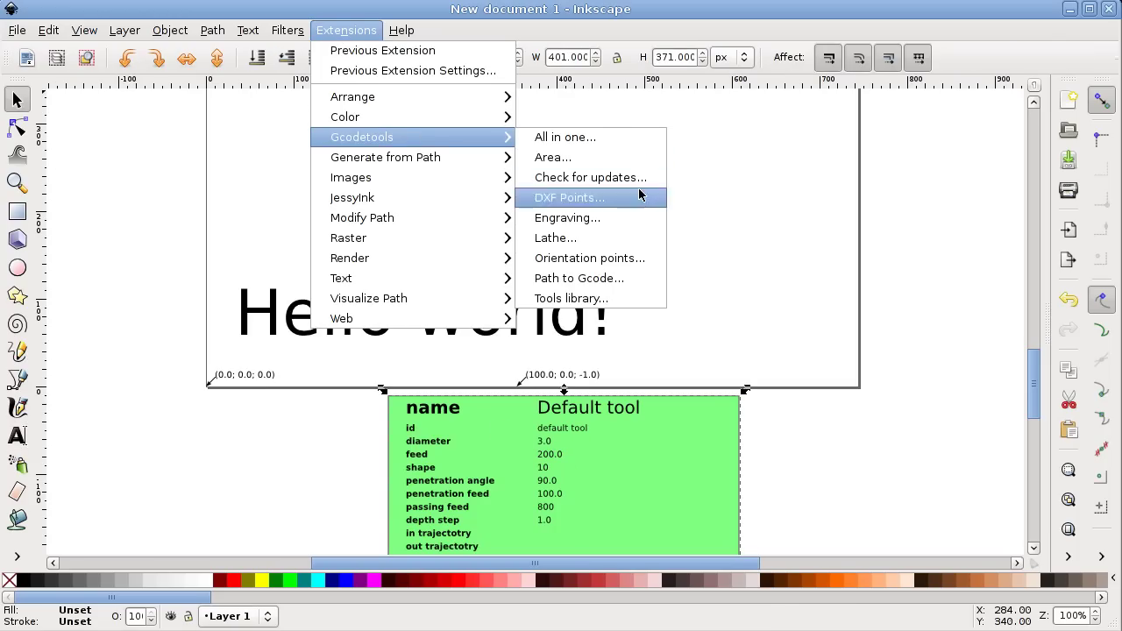
{"action": "left_click", "coordinate": [613, 279]}
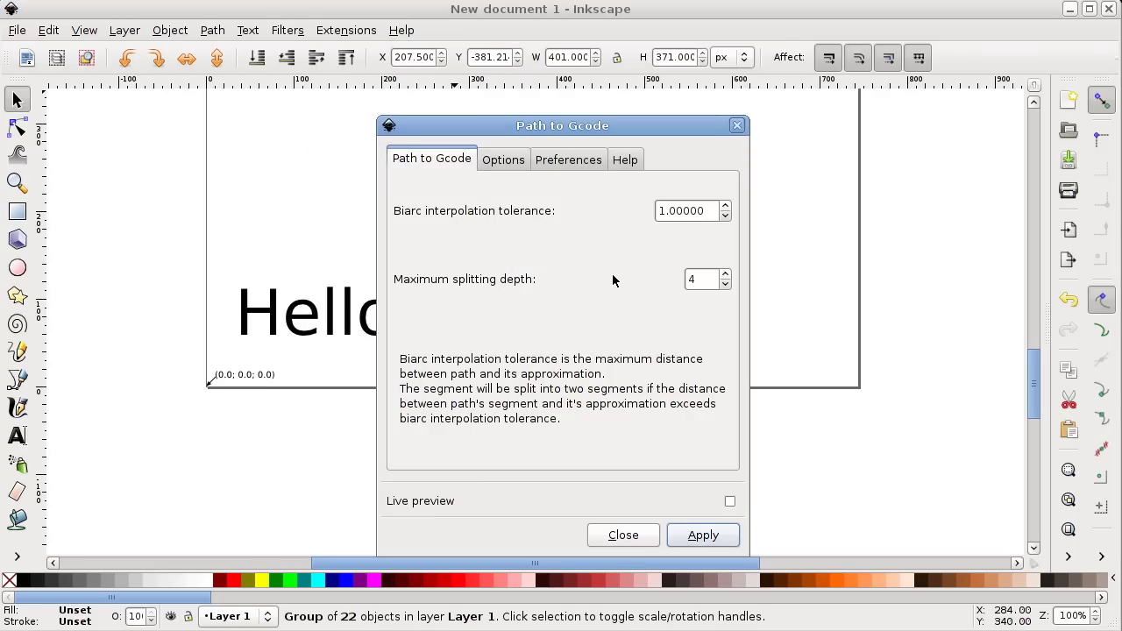
{"action": "left_click", "coordinate": [504, 164]}
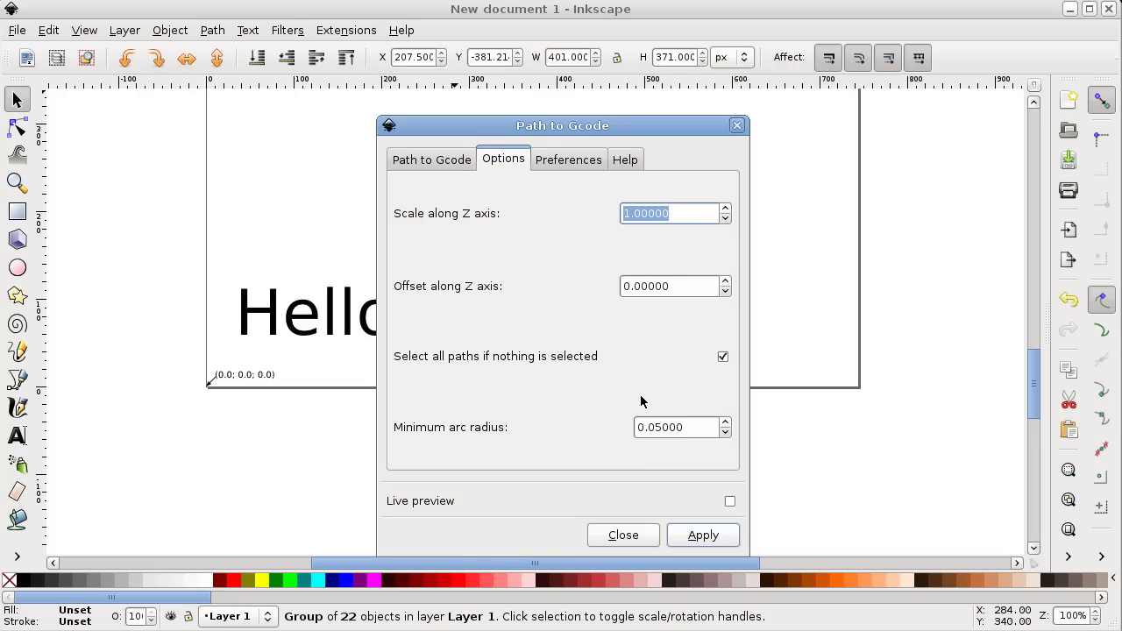
{"action": "left_click", "coordinate": [689, 542]}
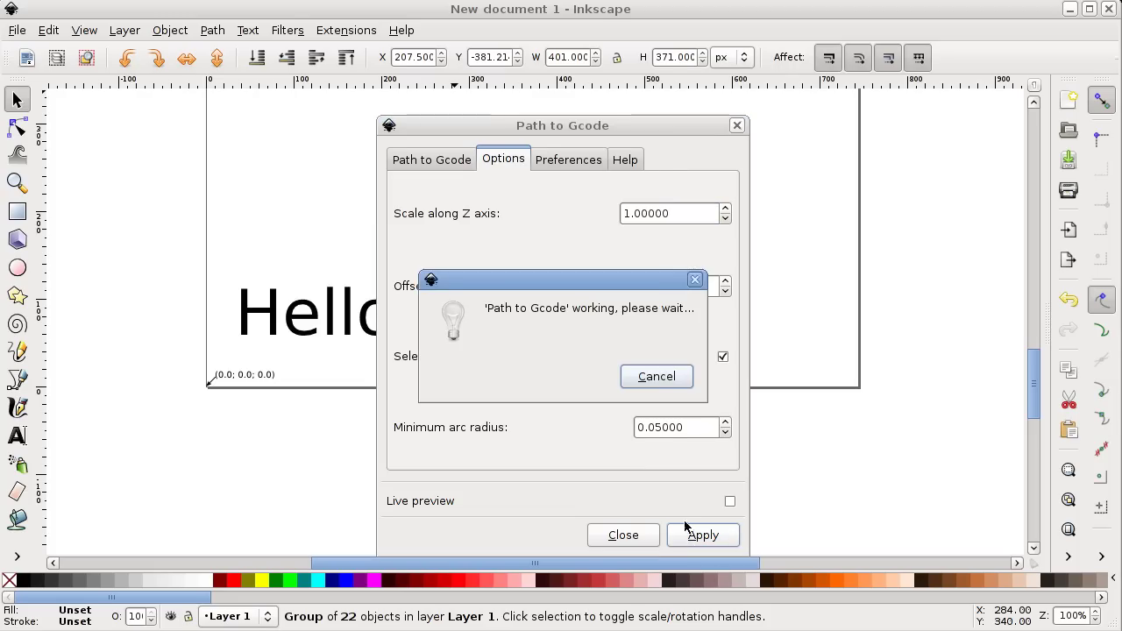
{"action": "left_click", "coordinate": [673, 427]}
- Rerun the Path to Gcode conversion from the main settings and close the dialog
{"action": "left_click", "coordinate": [438, 158]}
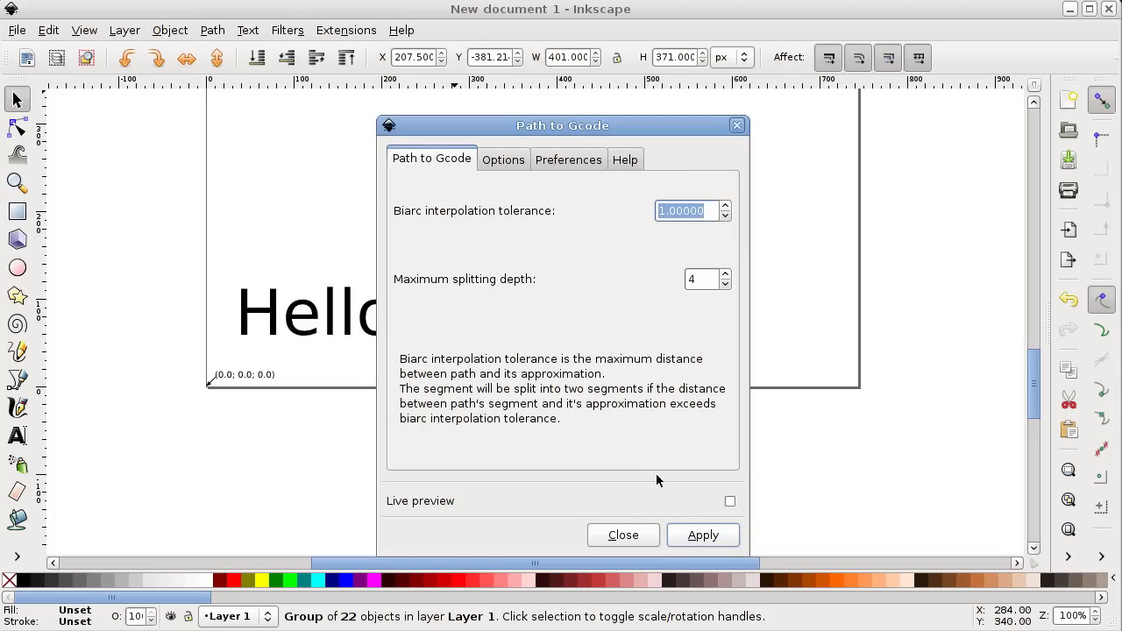
{"action": "left_click", "coordinate": [689, 535]}
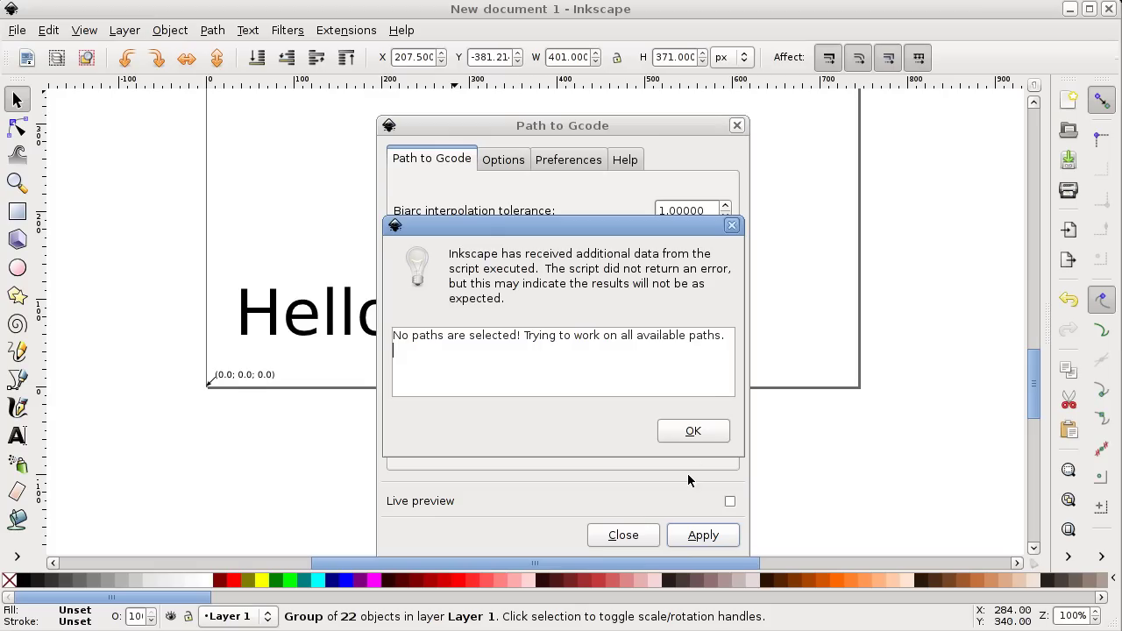
{"action": "left_click", "coordinate": [697, 432]}
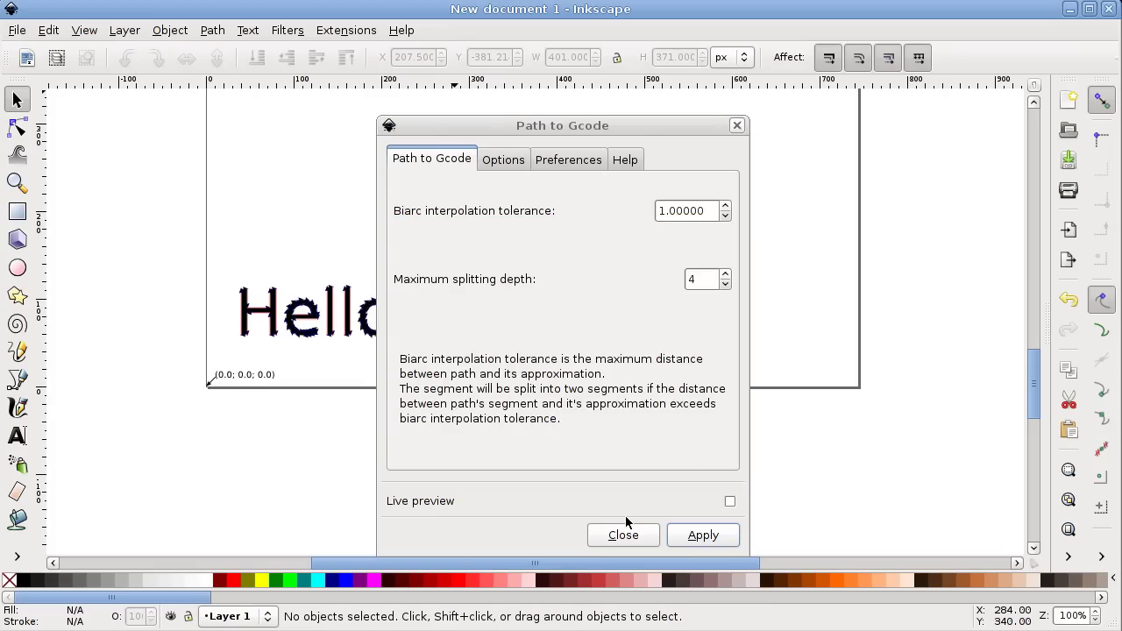
{"action": "left_click", "coordinate": [622, 534]}
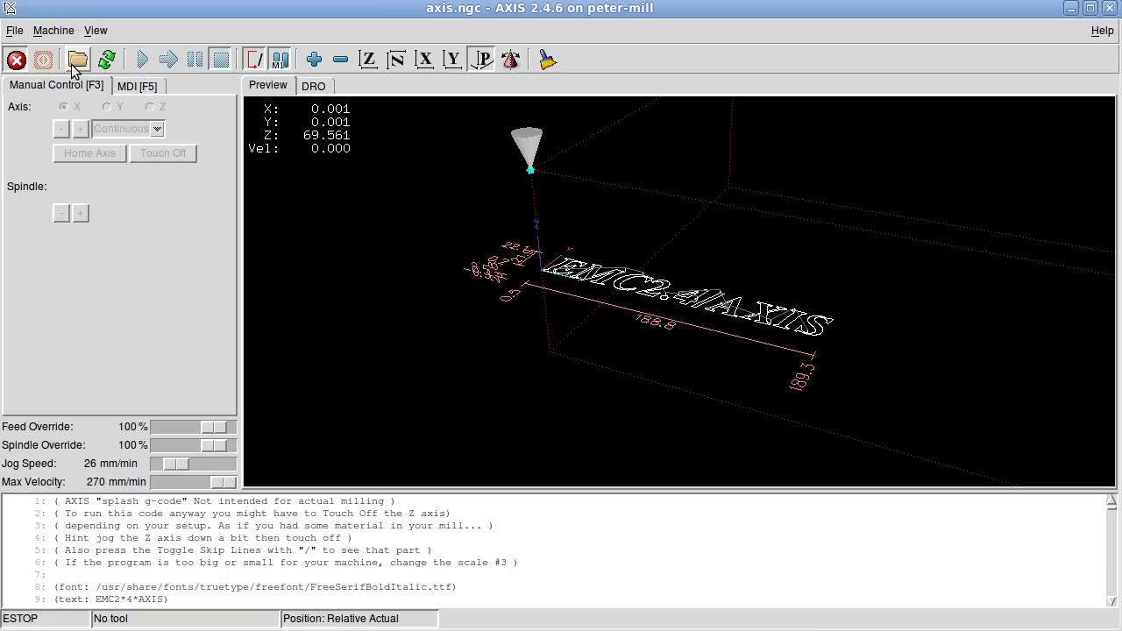
- Load output_text_0001.ngc from folder 1, release E-stop and power the machine on
{"action": "left_click", "coordinate": [78, 61]}
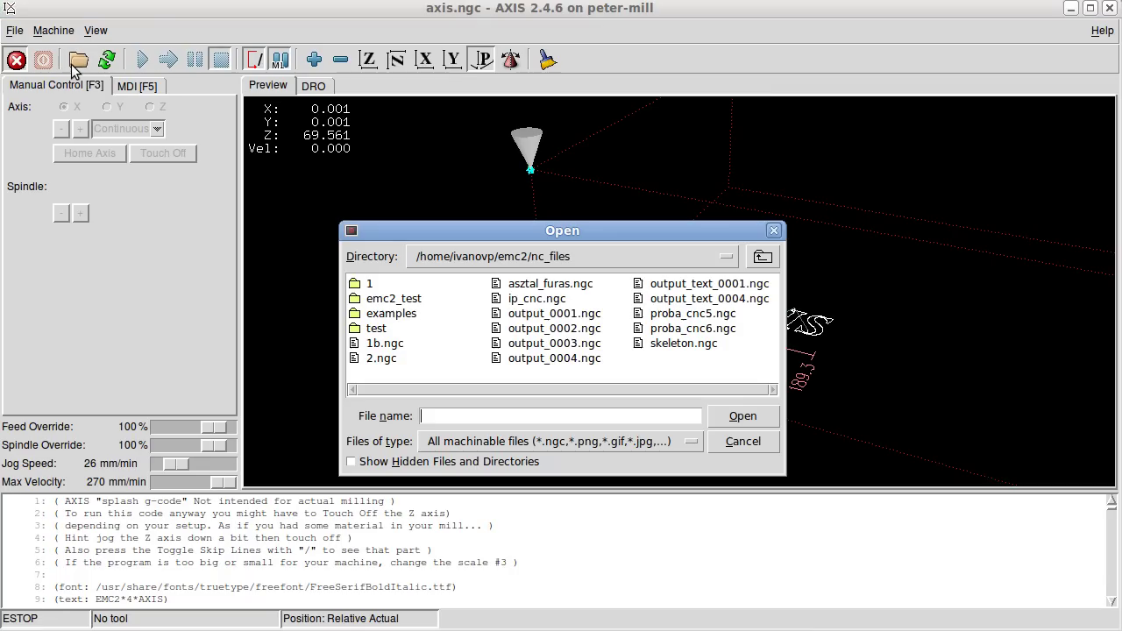
{"action": "double_click", "coordinate": [361, 284]}
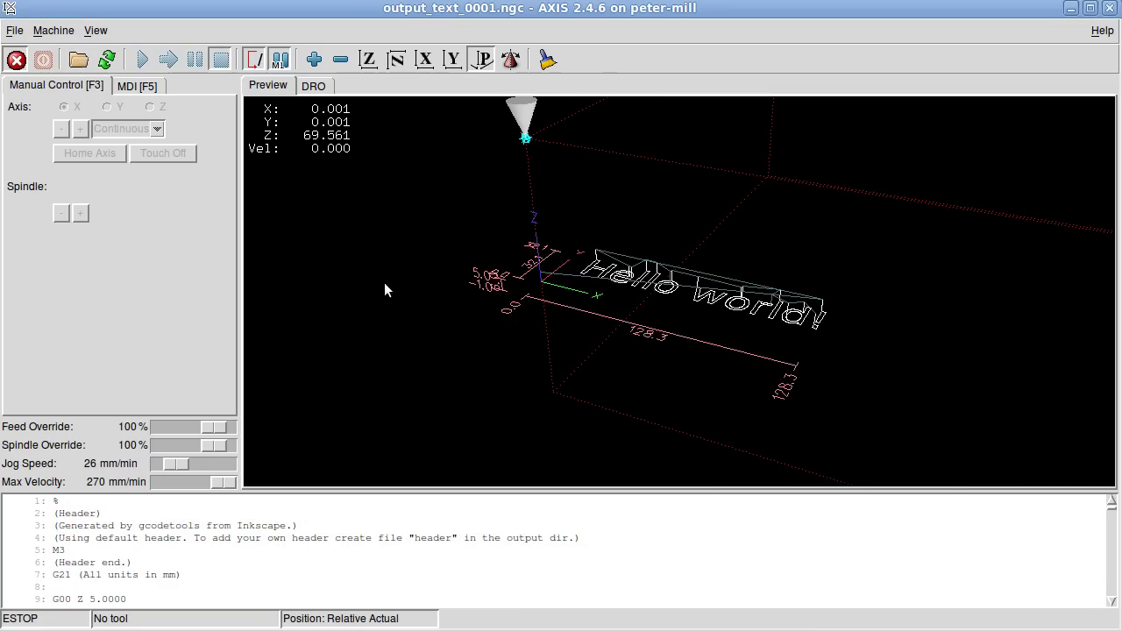
{"action": "left_click_drag", "start_coordinate": [689, 243], "coordinate": [555, 306]}
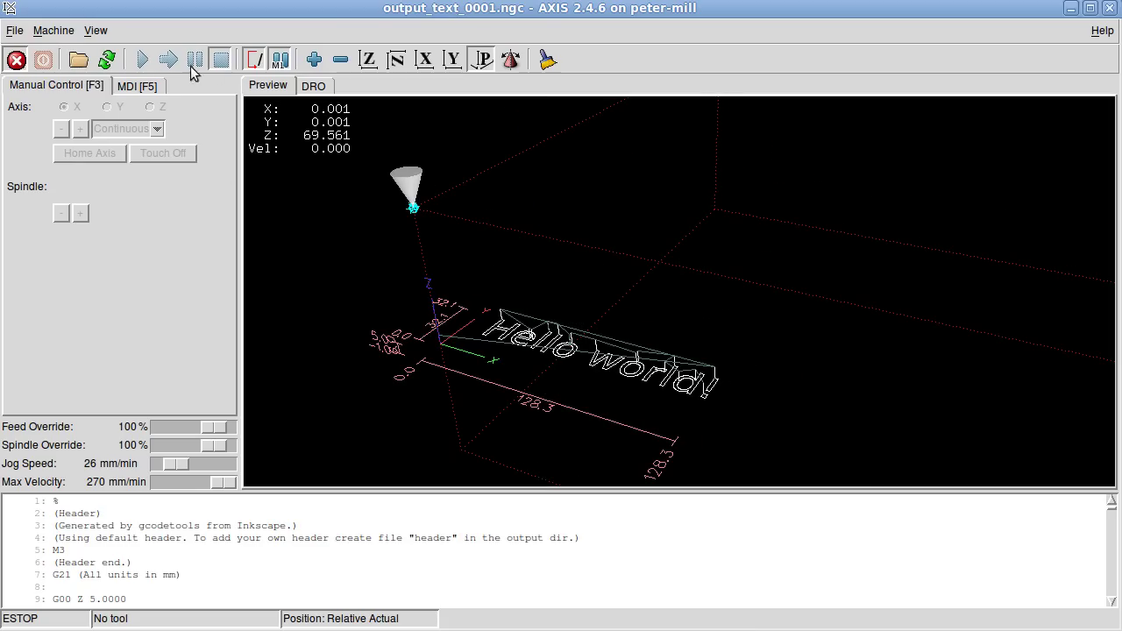
{"action": "left_click", "coordinate": [16, 59]}
{"action": "left_click", "coordinate": [43, 60]}
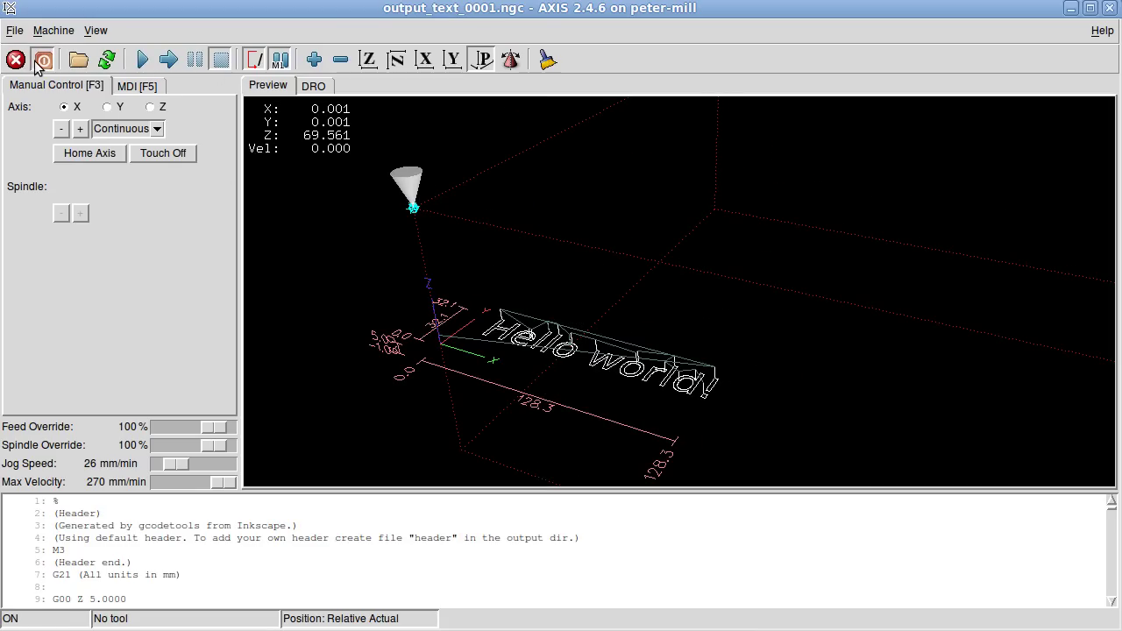
- Home the axes after the not-homed refusal and start the Hello world! program
{"action": "left_click", "coordinate": [141, 61]}
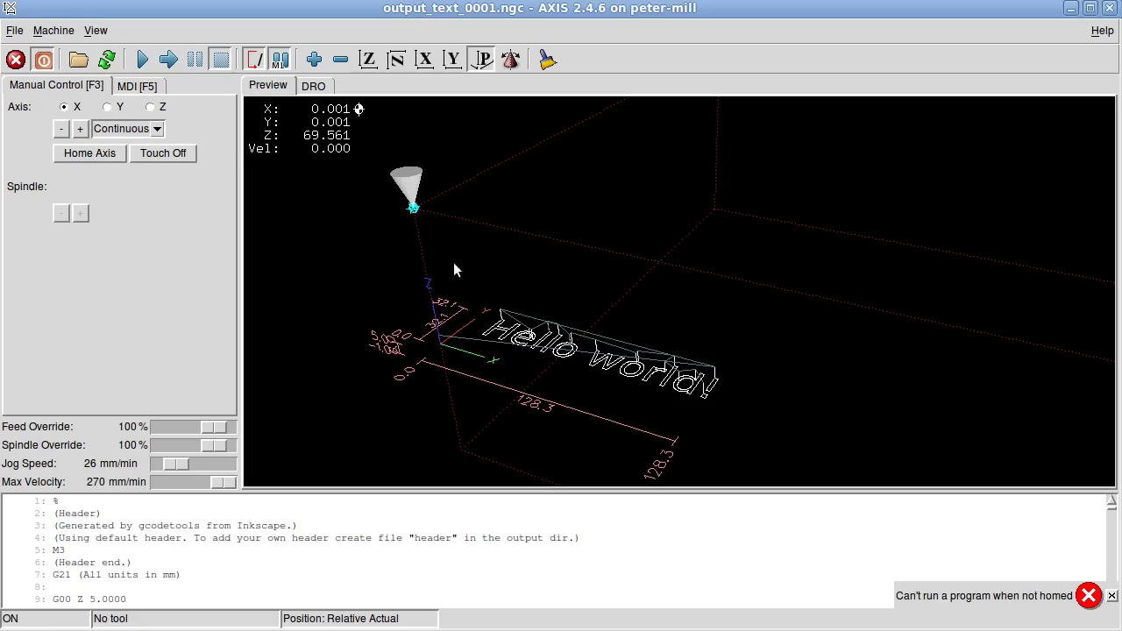
{"action": "left_click", "coordinate": [101, 157]}
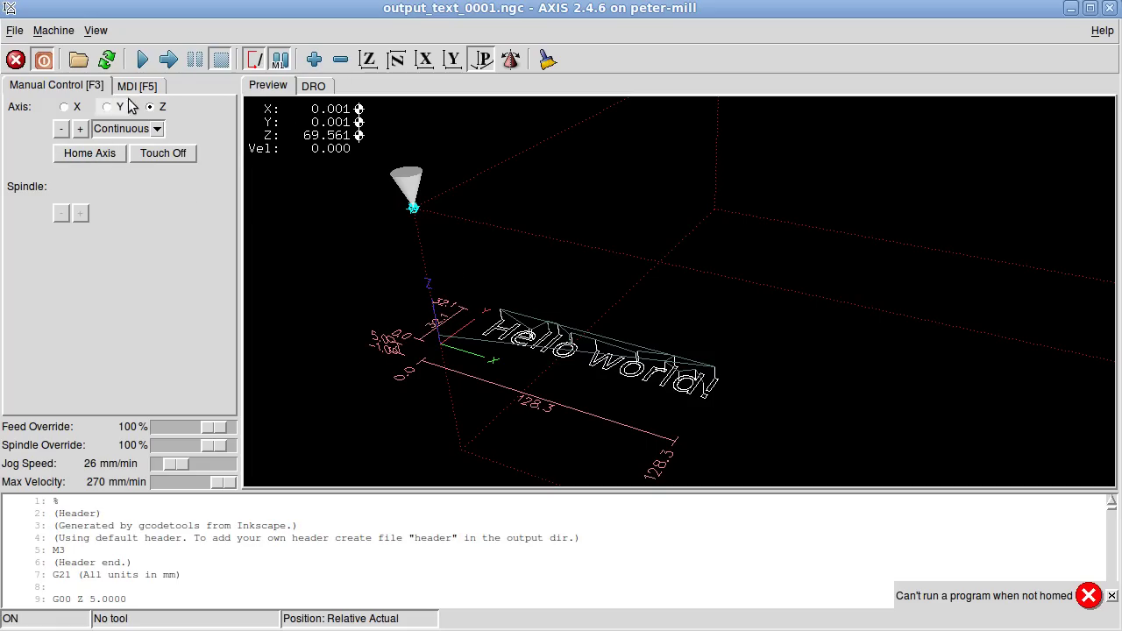
{"action": "left_click", "coordinate": [142, 63]}
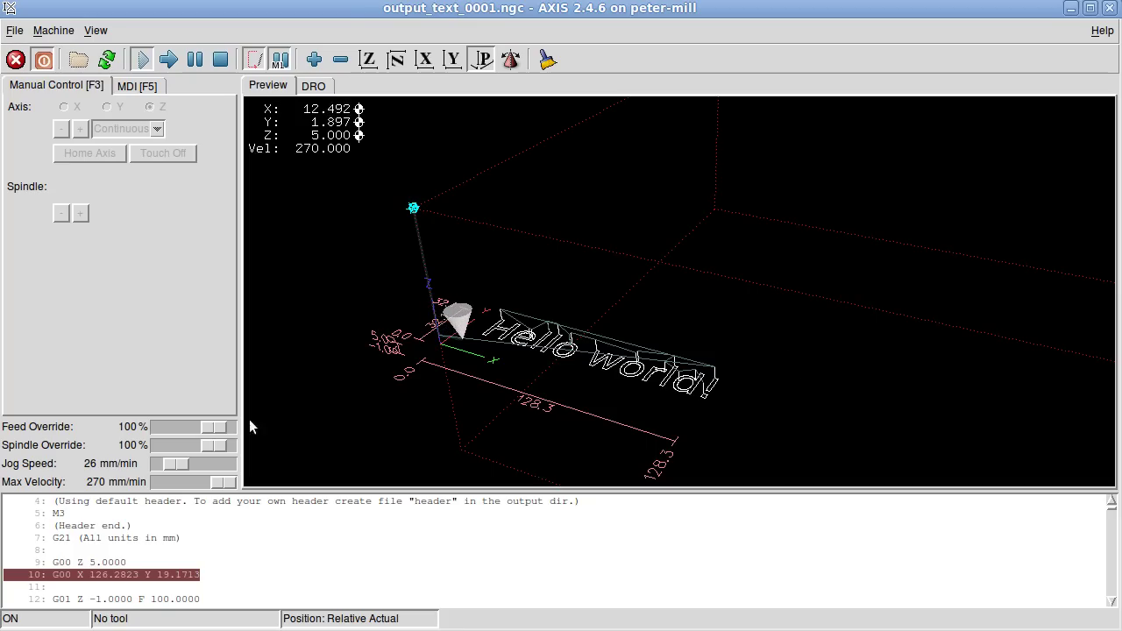
- Drag the Feed Override slider up to 120%
{"action": "left_click_drag", "start_coordinate": [214, 427], "coordinate": [242, 423]}
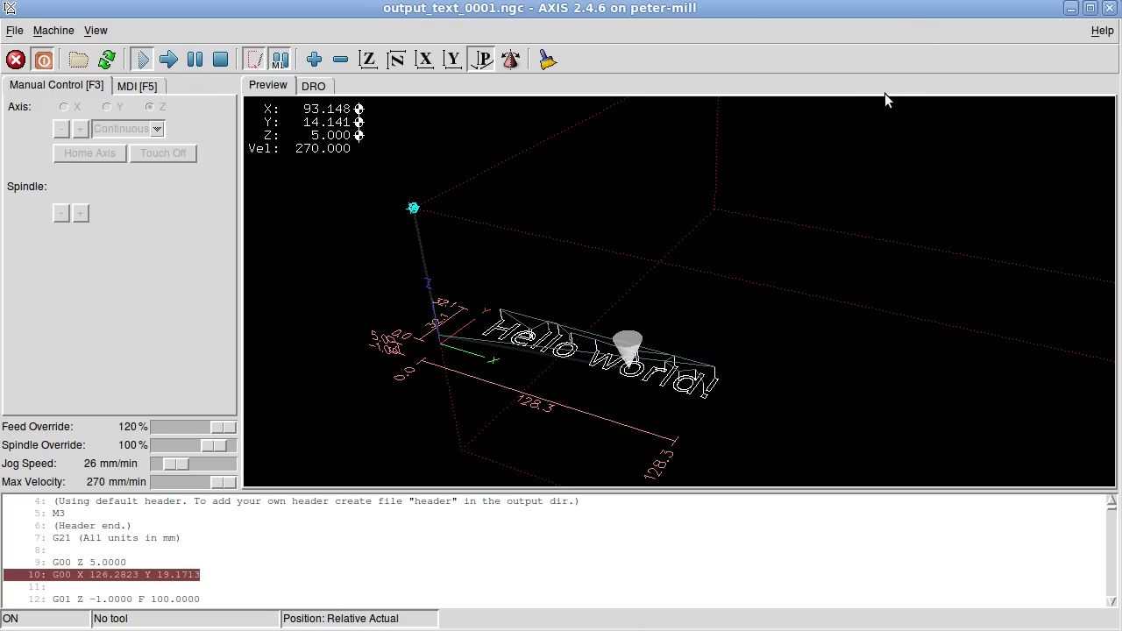
- Zoom and orbit the preview to inspect the Hello world! toolpath while it cuts
{"action": "scroll", "coordinate": [605, 401], "scroll_direction": "up", "scroll_amount": 2}
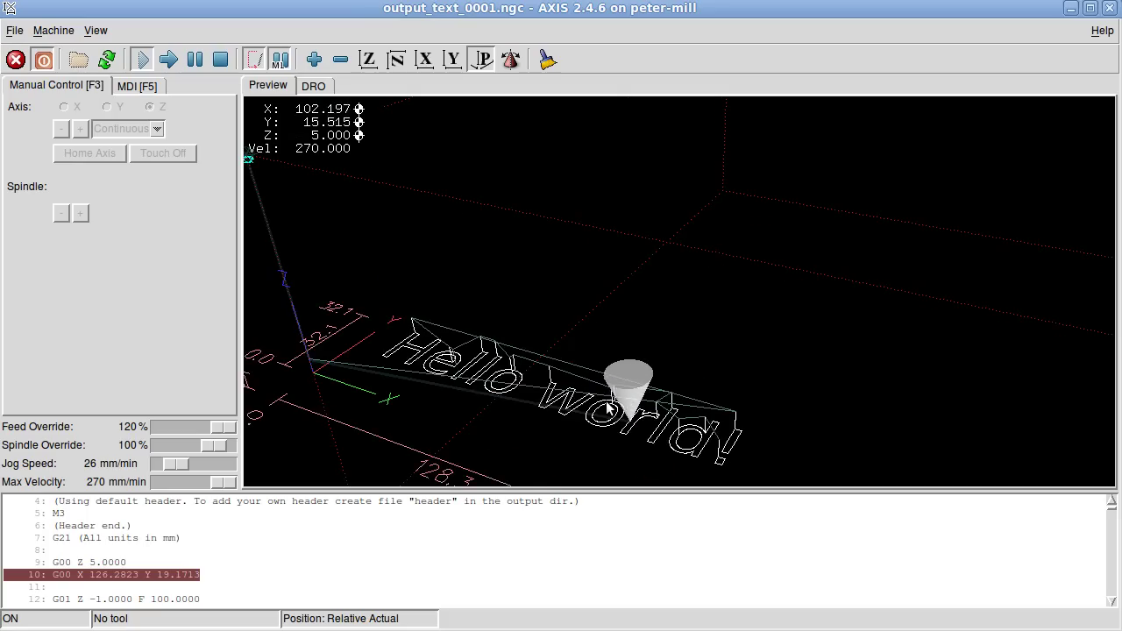
{"action": "scroll", "coordinate": [602, 368], "scroll_direction": "up", "scroll_amount": 2}
{"action": "scroll", "coordinate": [599, 342], "scroll_direction": "up", "scroll_amount": 2}
{"action": "scroll", "coordinate": [607, 298], "scroll_direction": "up", "scroll_amount": 2}
{"action": "mouse_move", "coordinate": [611, 309]}
{"action": "left_mouse_down"}
{"action": "mouse_move", "coordinate": [614, 325]}
{"action": "mouse_move", "coordinate": [576, 318]}
{"action": "mouse_move", "coordinate": [591, 301]}
{"action": "left_mouse_up"}
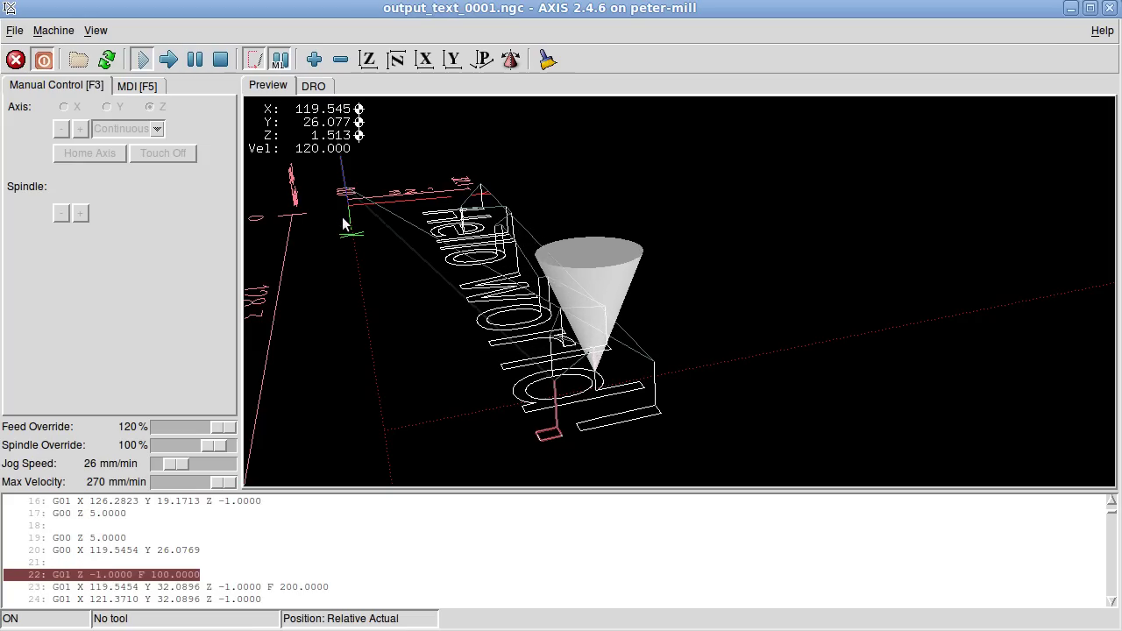
{"action": "mouse_move", "coordinate": [392, 232]}
{"action": "left_mouse_down"}
{"action": "mouse_move", "coordinate": [493, 283]}
{"action": "mouse_move", "coordinate": [521, 283]}
{"action": "left_mouse_up"}
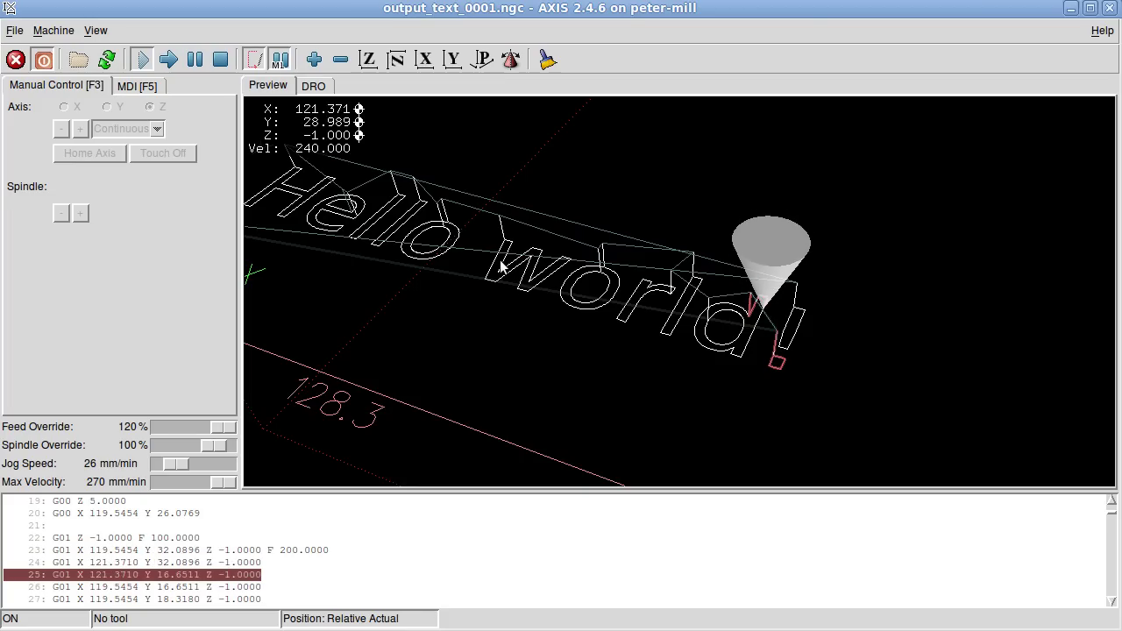
{"action": "left_click_drag", "start_coordinate": [501, 267], "coordinate": [501, 263]}
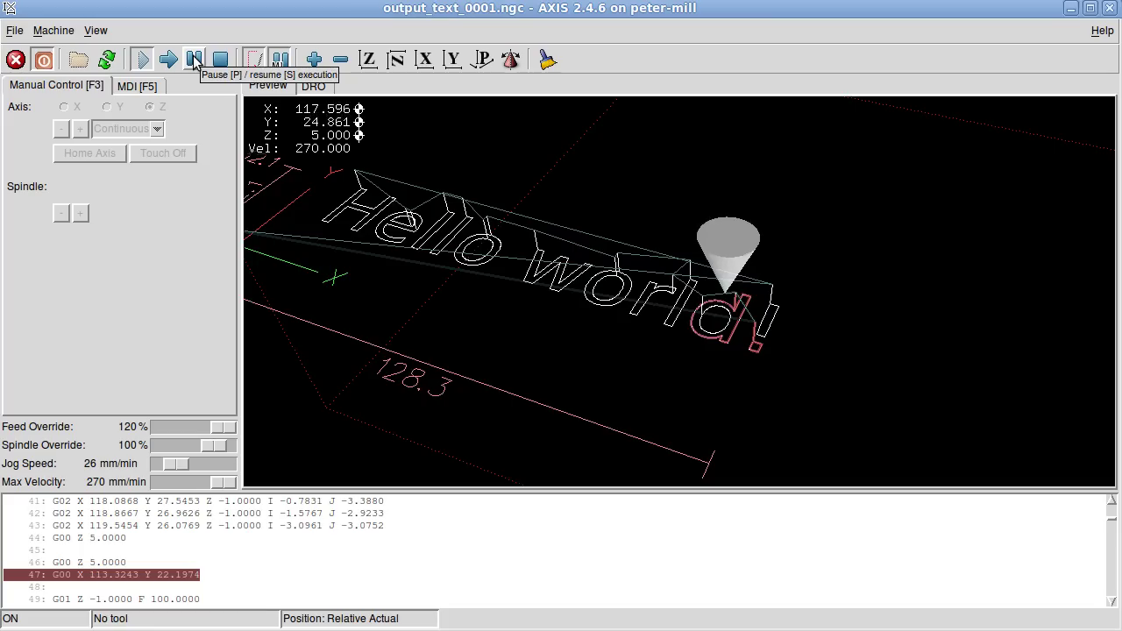
{"action": "scroll", "coordinate": [388, 188], "scroll_direction": "down", "scroll_amount": 3}
{"action": "scroll", "coordinate": [468, 207], "scroll_direction": "down", "scroll_amount": 1}
{"action": "left_click_drag", "start_coordinate": [467, 210], "coordinate": [512, 211]}
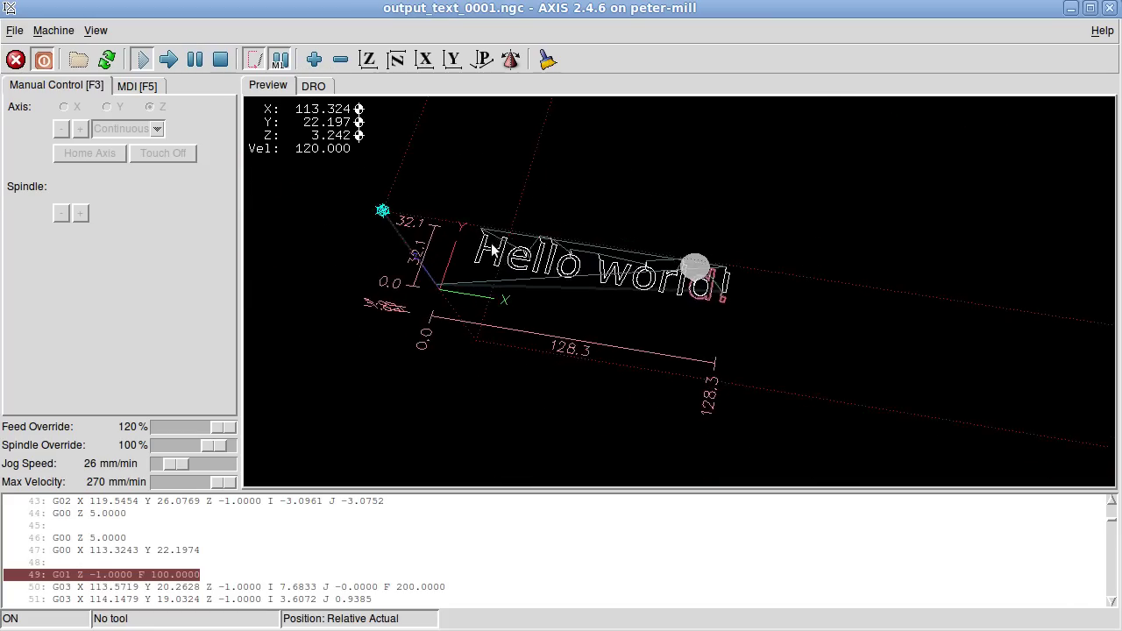